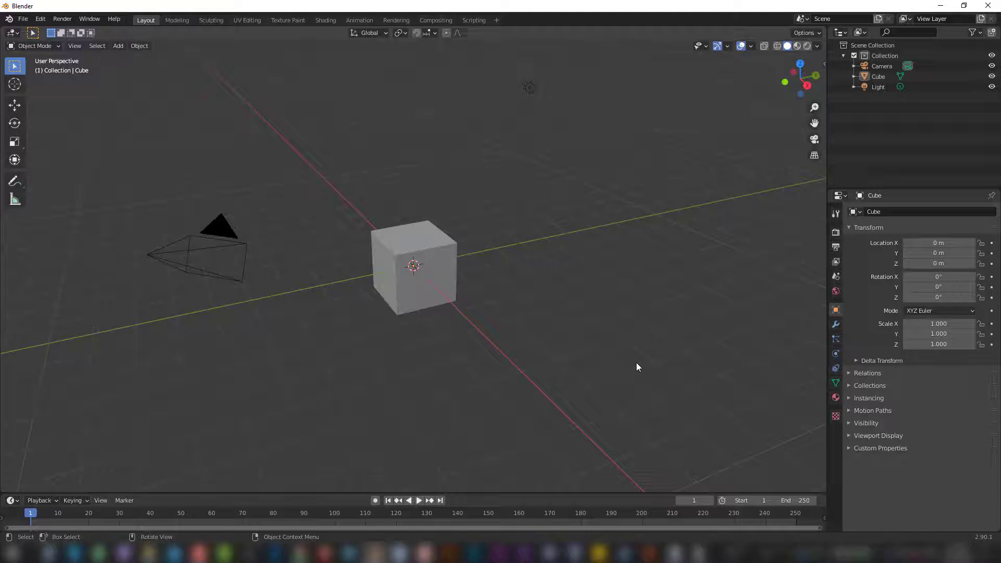
# Step: Zoom and orbit the view around the cube and select it
pyautogui.scroll(-2, 636, 367)
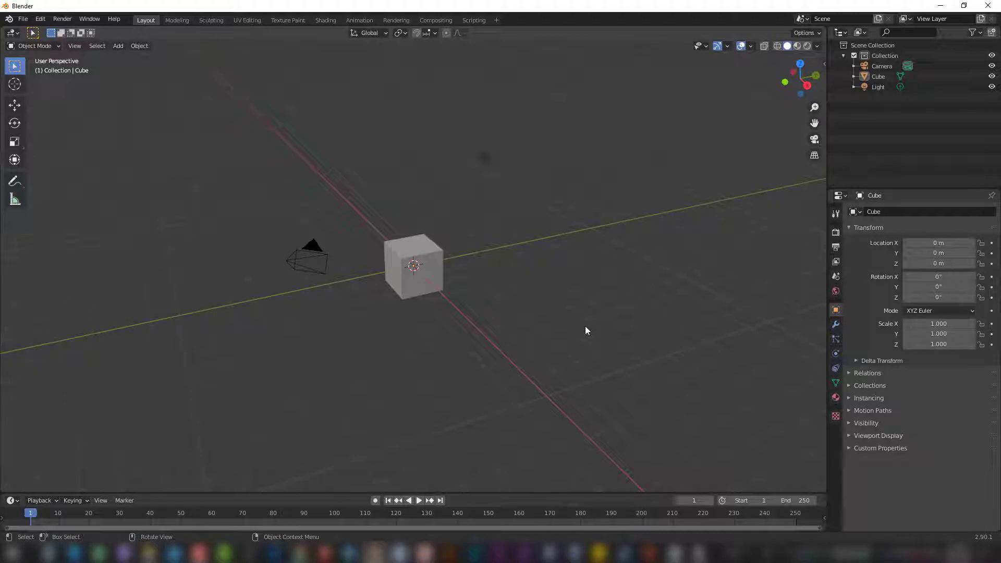
pyautogui.moveTo(589, 308); pyautogui.dragTo(420, 274, button='middle')
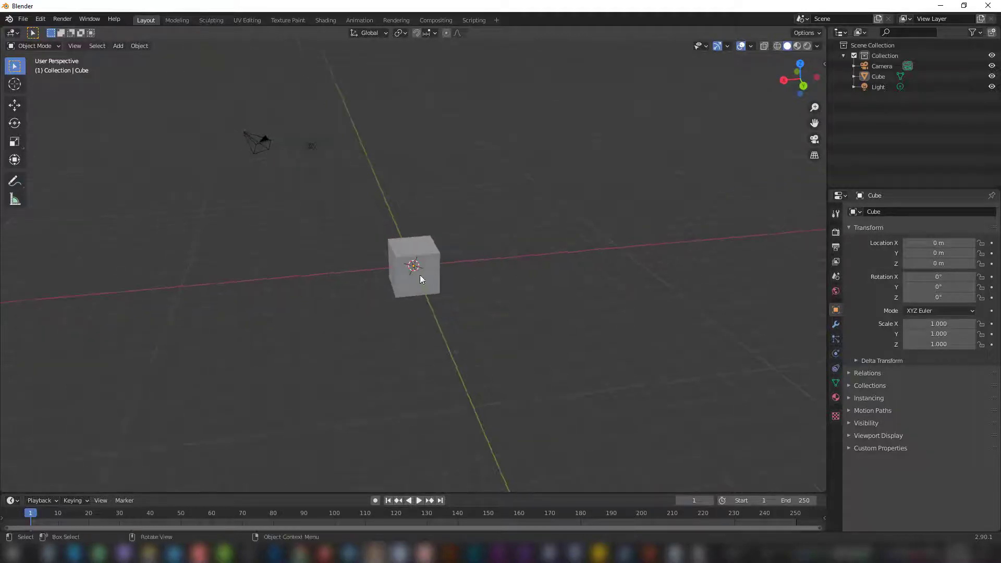
pyautogui.scroll(2, 411, 265)
pyautogui.scroll(1, 411, 265)
pyautogui.click(412, 266)
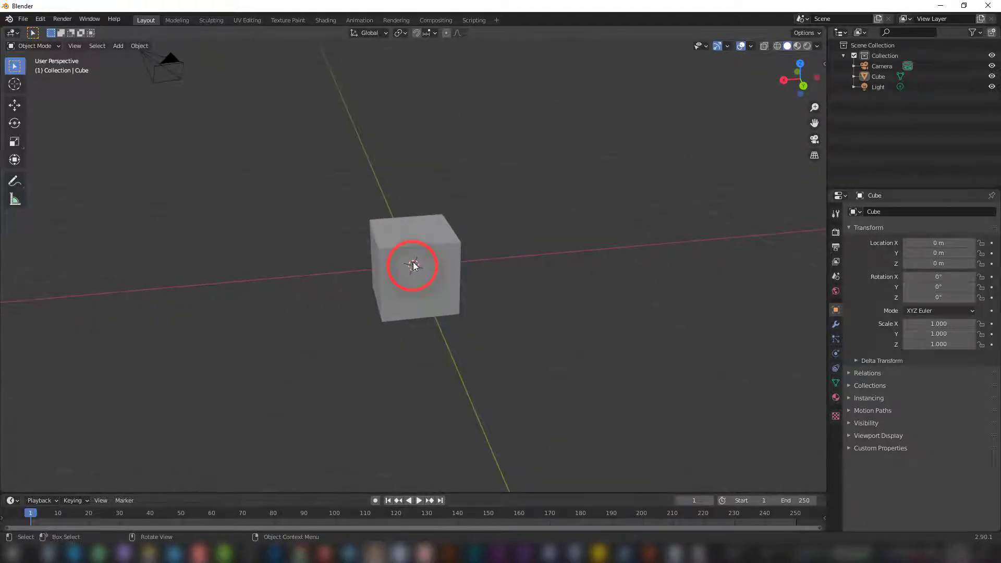
pyautogui.scroll(-5, 505, 271)
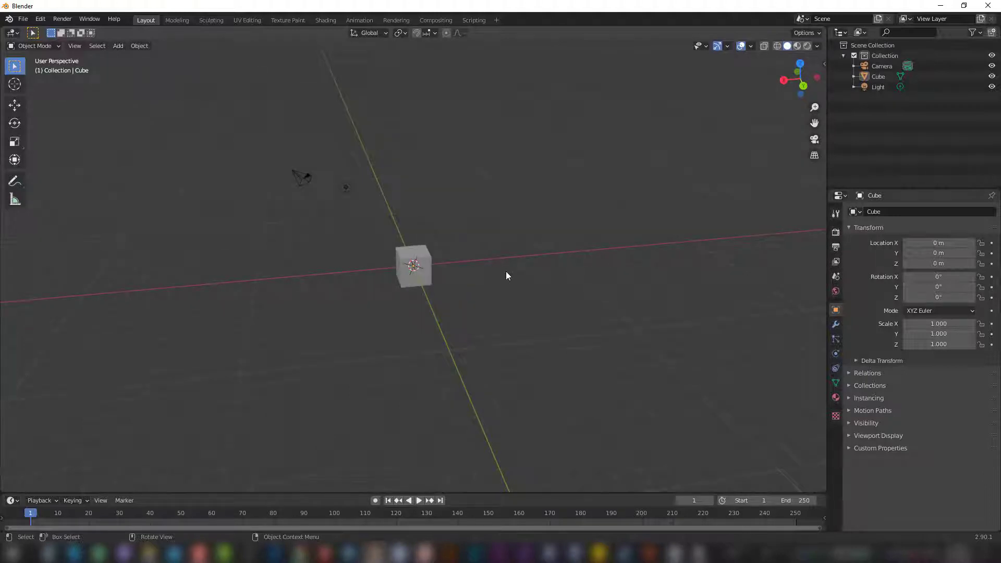
pyautogui.scroll(-1, 503, 274)
pyautogui.scroll(1, 416, 266)
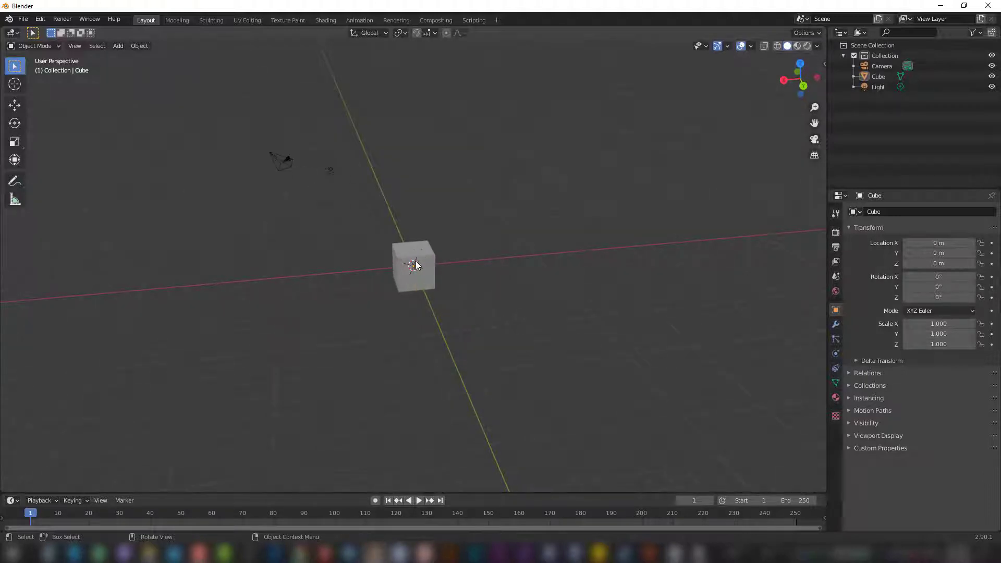
pyautogui.scroll(2, 415, 265)
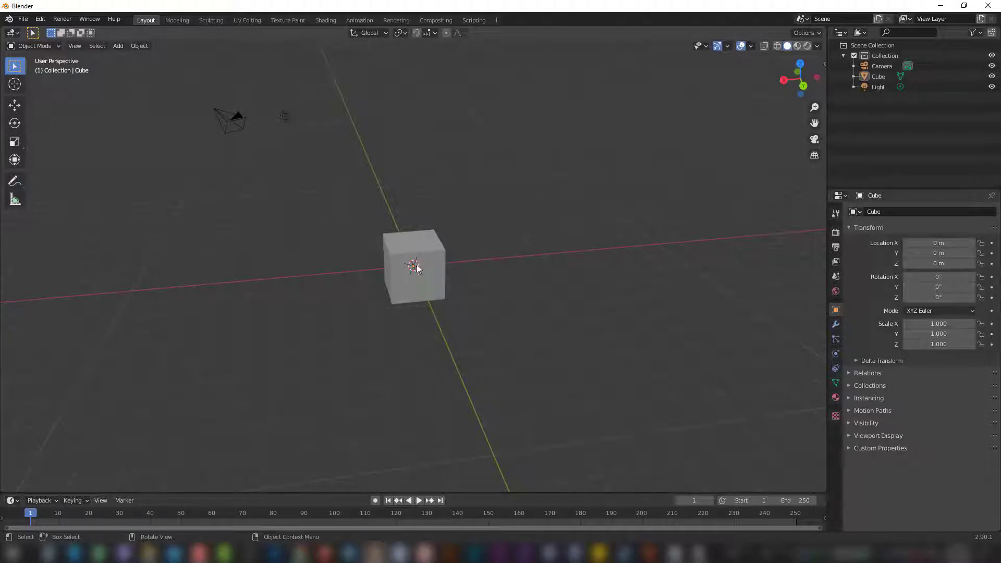
# Step: Snap the 3D cursor onto the selected light with Cursor to Selected
pyautogui.click(289, 120)
pyautogui.hotkey('shift', 's')
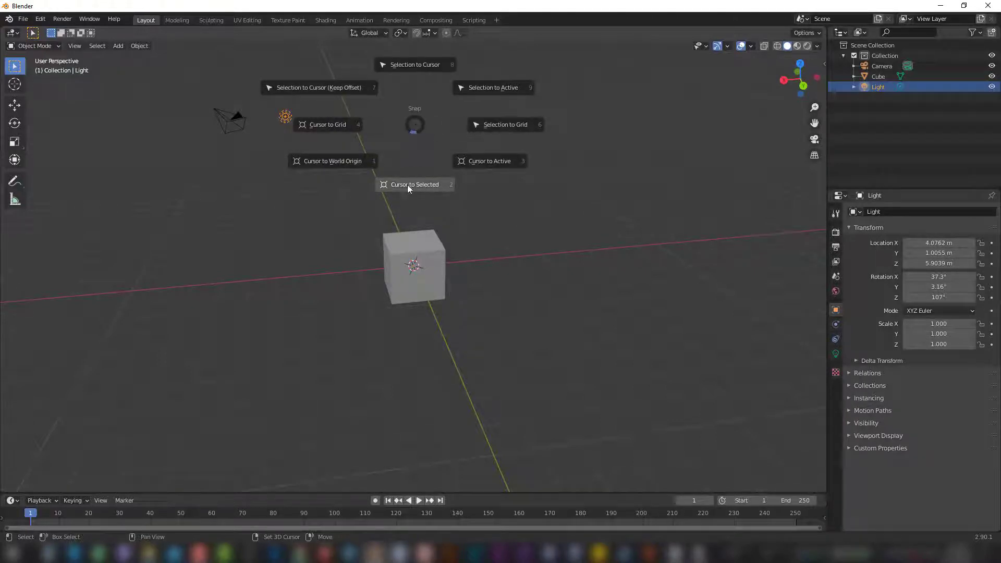
pyautogui.click(428, 189)
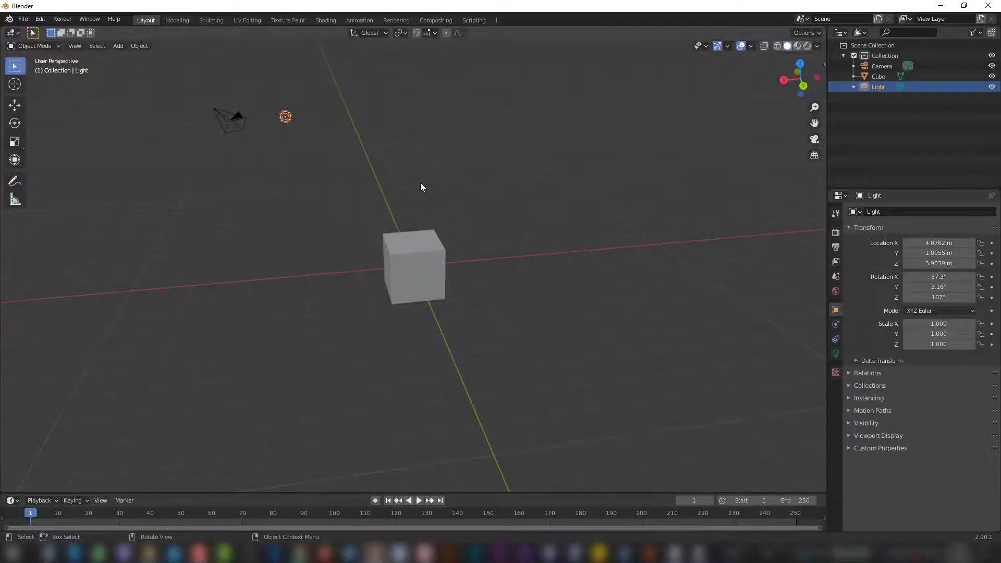
pyautogui.moveTo(422, 187)
pyautogui.mouseDown(button='middle')
pyautogui.moveTo(539, 237)
pyautogui.moveTo(317, 164)
pyautogui.mouseUp(button='middle')
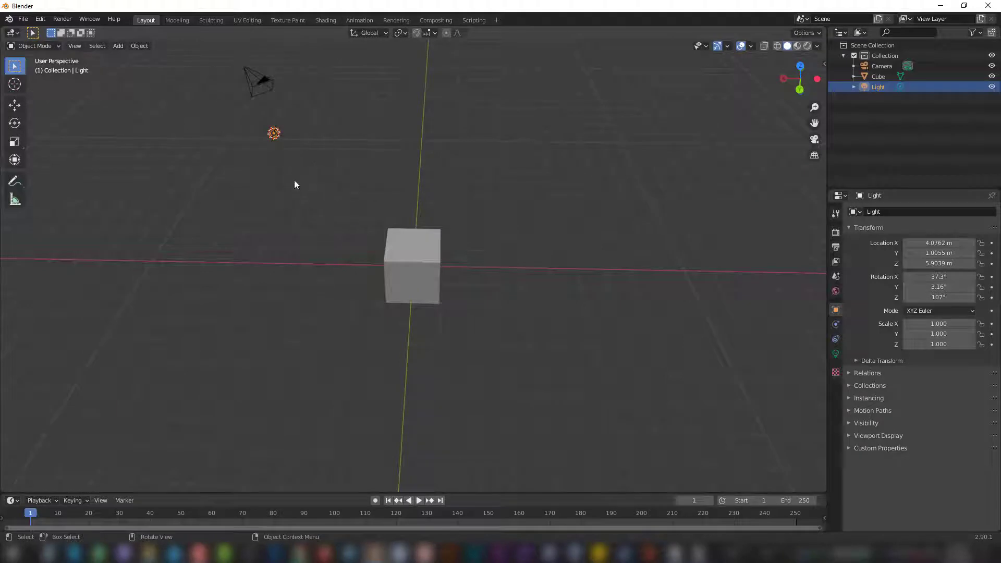
pyautogui.moveTo(467, 186)
pyautogui.mouseDown(button='middle')
pyautogui.moveTo(512, 195)
pyautogui.moveTo(480, 181)
pyautogui.mouseUp(button='middle')
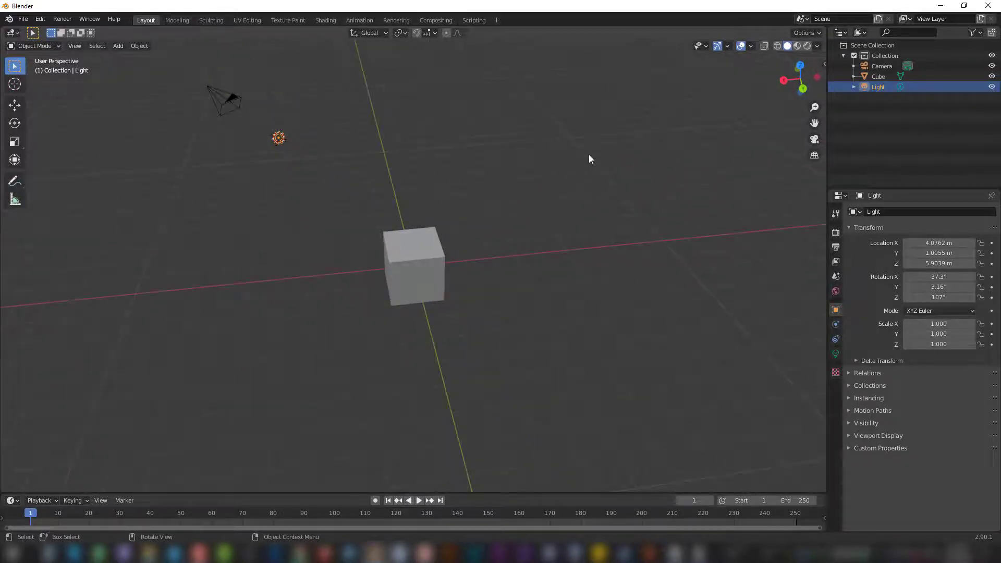
# Step: Add a Suzanne monkey head at the 3D cursor and orbit to inspect it
pyautogui.hotkey('shift', 'a')
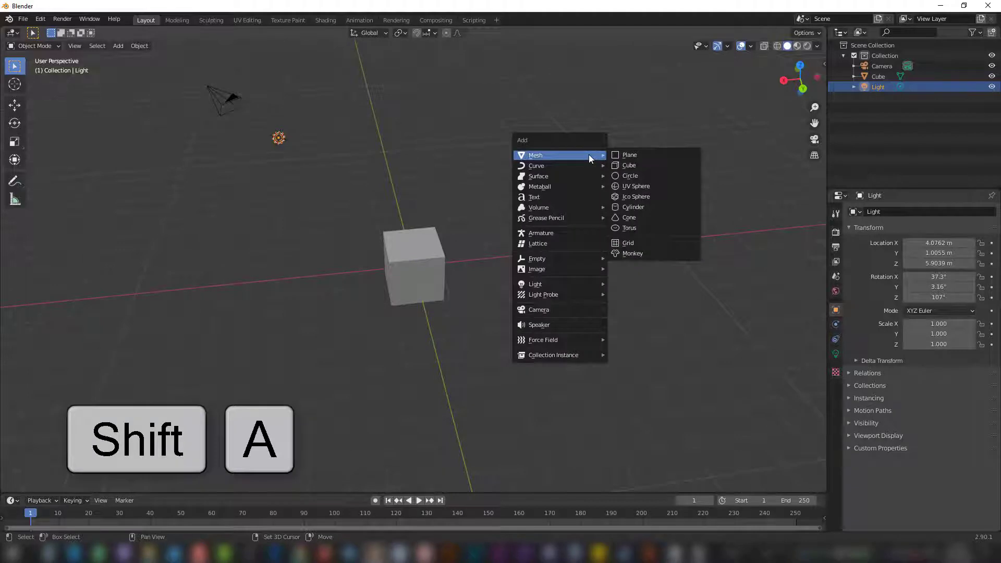
pyautogui.click(638, 253)
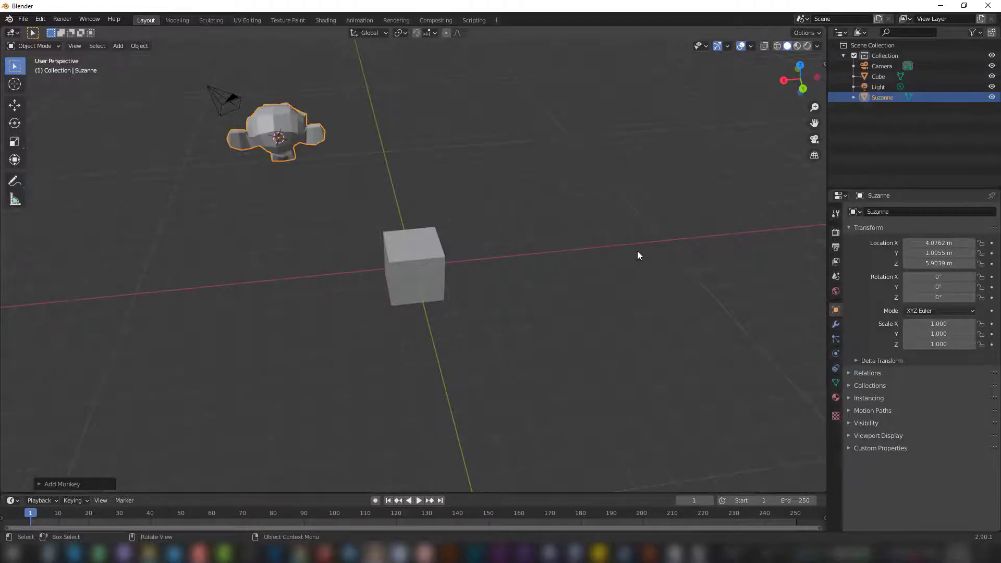
pyautogui.moveTo(496, 192)
pyautogui.mouseDown(button='middle')
pyautogui.moveTo(698, 223)
pyautogui.moveTo(563, 157)
pyautogui.moveTo(543, 173)
pyautogui.moveTo(565, 151)
pyautogui.mouseUp(button='middle')
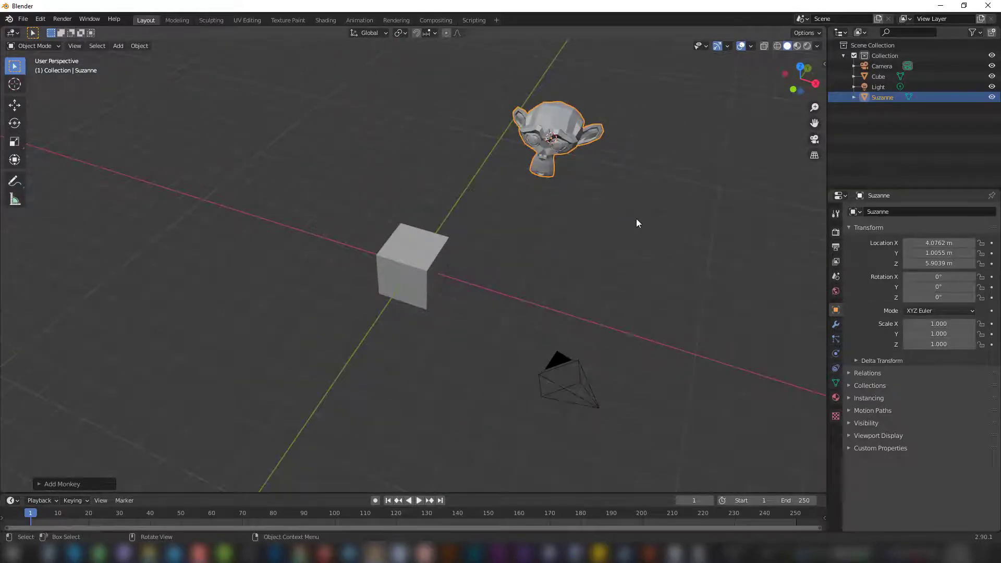
pyautogui.moveTo(635, 218); pyautogui.dragTo(376, 173, button='middle')
pyautogui.moveTo(279, 145)
pyautogui.mouseDown(button='middle')
pyautogui.moveTo(308, 158)
pyautogui.moveTo(306, 123)
pyautogui.mouseUp(button='middle')
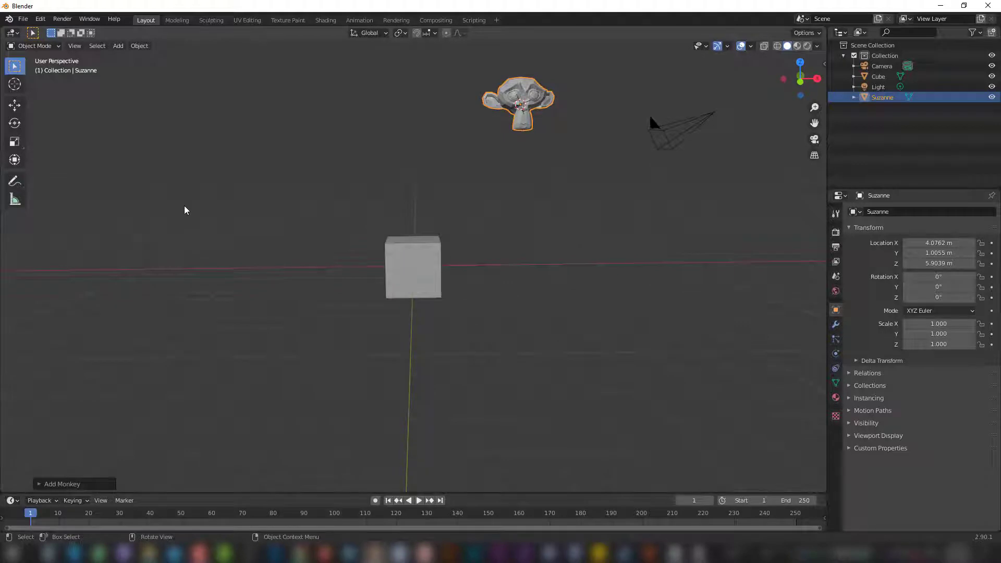
# Step: Shift+right-click to place the 3D cursor left of the cube, then select the cube
pyautogui.keyDown('shift'); pyautogui.rightClick(187, 163); pyautogui.keyUp('shift')
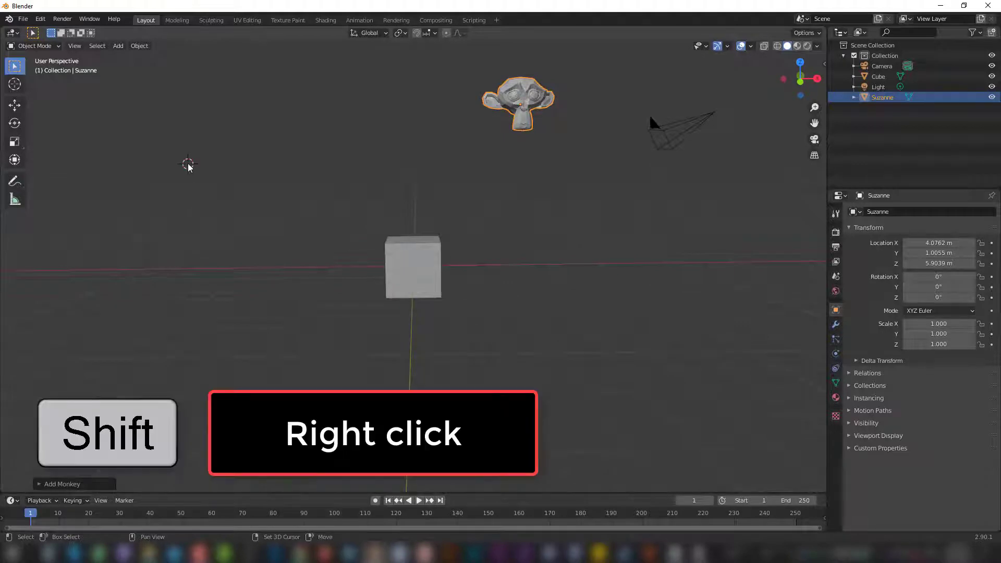
pyautogui.moveTo(290, 225); pyautogui.dragTo(297, 261, button='middle')
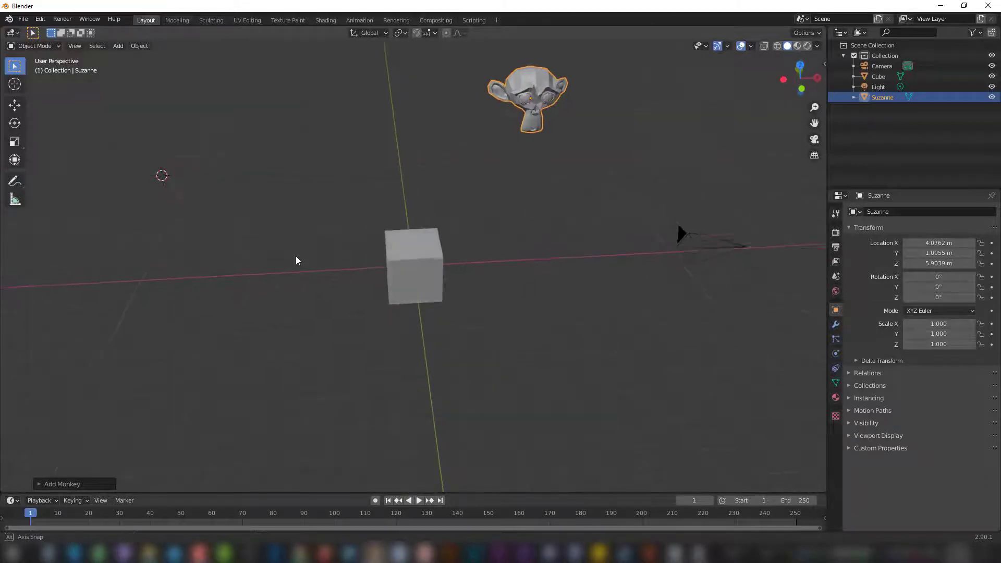
pyautogui.keyDown('shift'); pyautogui.rightClick(659, 371); pyautogui.keyUp('shift')
pyautogui.keyDown('shift'); pyautogui.rightClick(202, 307); pyautogui.keyUp('shift')
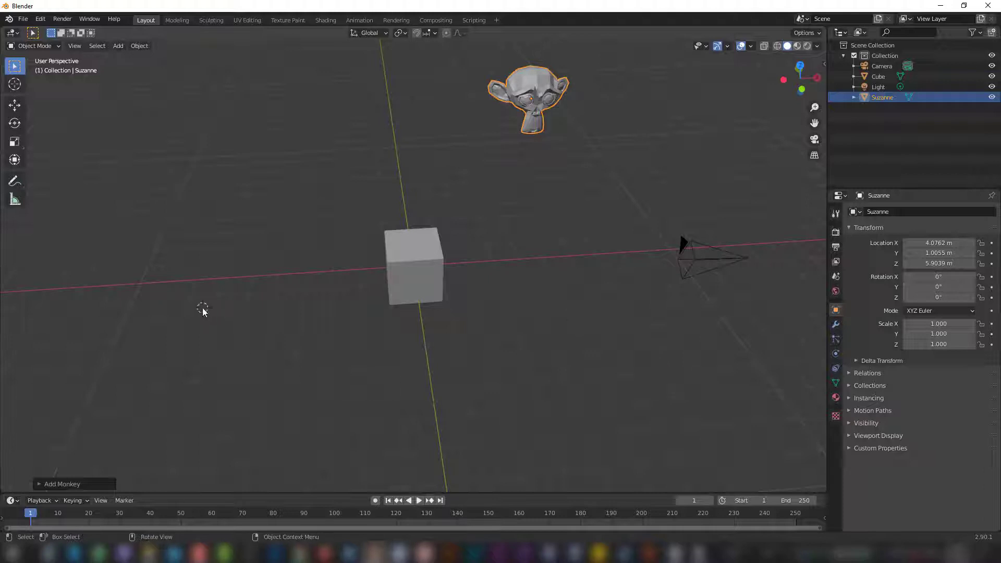
pyautogui.moveTo(437, 340)
pyautogui.mouseDown(button='middle')
pyautogui.moveTo(419, 339)
pyautogui.moveTo(419, 290)
pyautogui.mouseUp(button='middle')
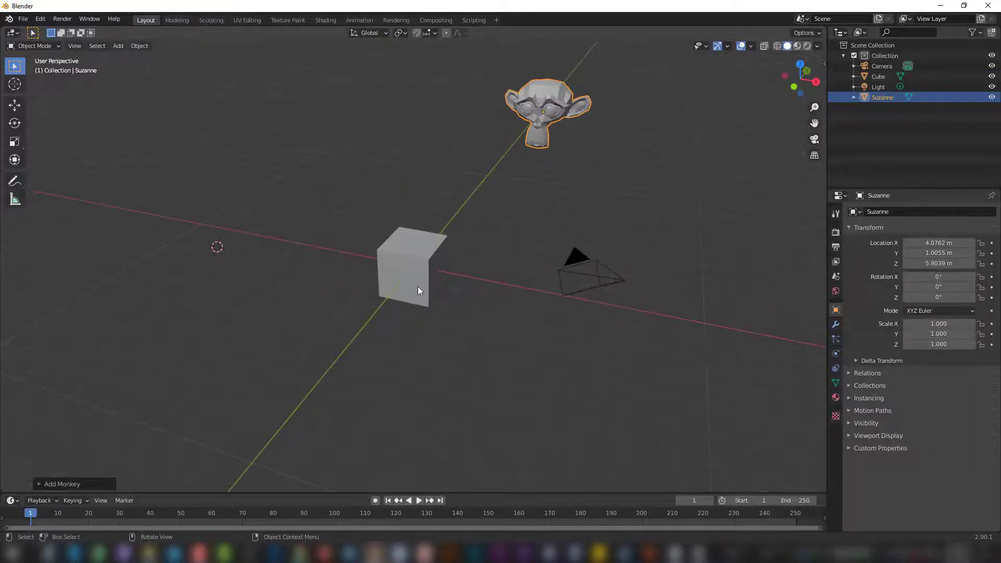
pyautogui.moveTo(453, 327)
pyautogui.mouseDown(button='middle')
pyautogui.moveTo(425, 321)
pyautogui.moveTo(423, 264)
pyautogui.moveTo(409, 255)
pyautogui.moveTo(392, 261)
pyautogui.moveTo(428, 267)
pyautogui.moveTo(420, 268)
pyautogui.mouseUp(button='middle')
pyautogui.click(424, 261)
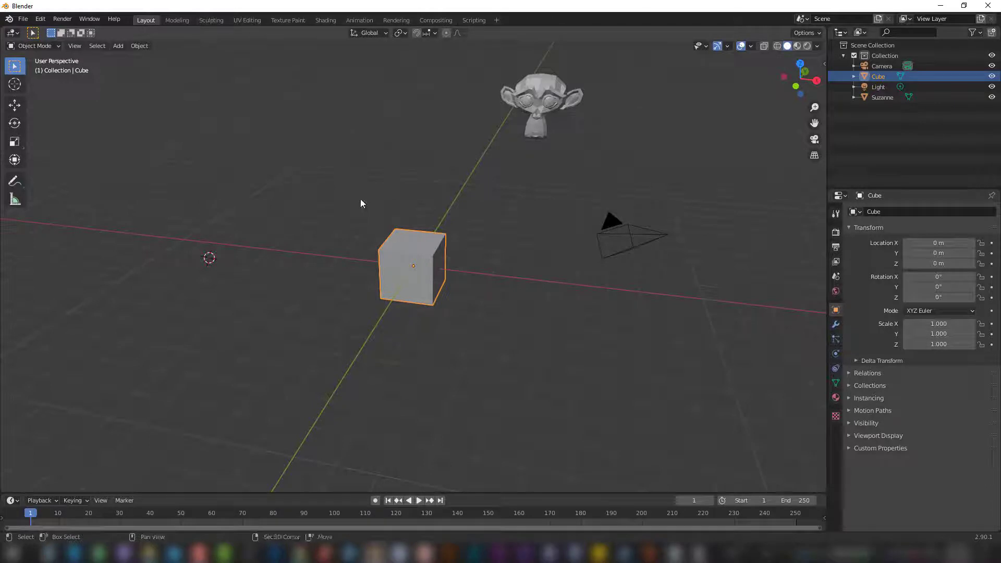
# Step: Snap the 3D cursor to the cube's centre, then move it up and left of the cube
pyautogui.hotkey('shift', 's')
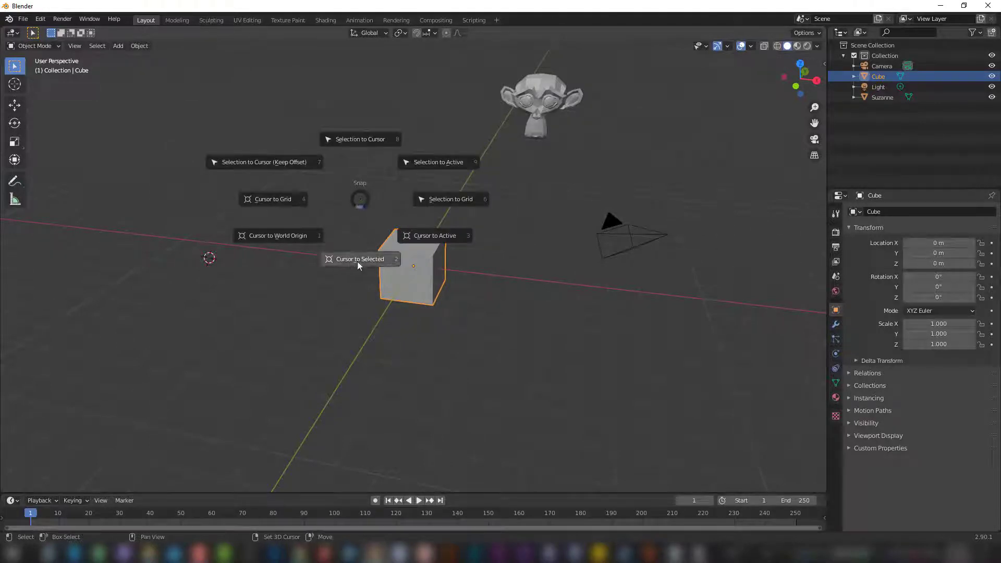
pyautogui.click(361, 260)
pyautogui.moveTo(360, 260)
pyautogui.mouseDown(button='middle')
pyautogui.moveTo(417, 294)
pyautogui.moveTo(339, 261)
pyautogui.moveTo(477, 308)
pyautogui.moveTo(524, 300)
pyautogui.moveTo(476, 305)
pyautogui.mouseUp(button='middle')
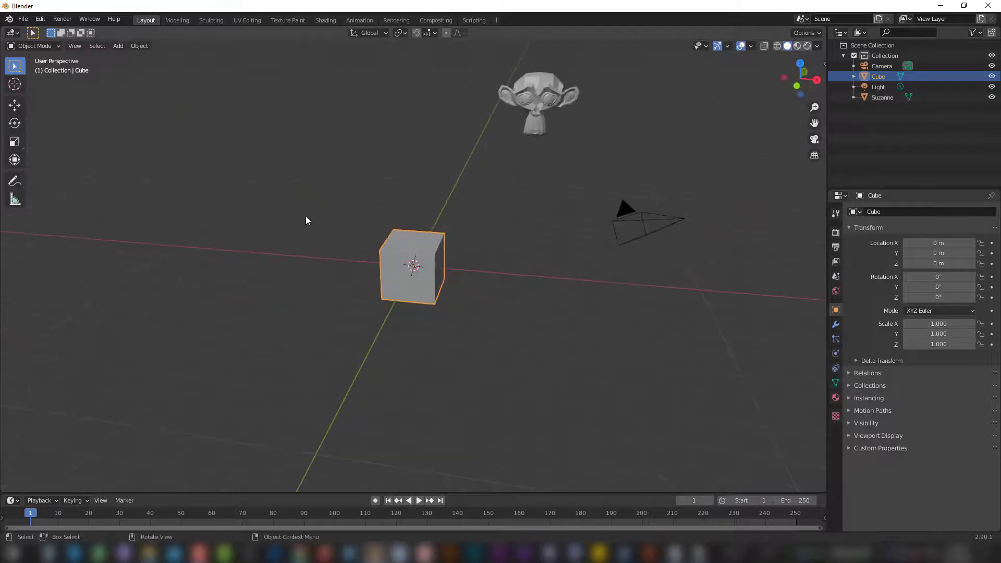
pyautogui.keyDown('shift'); pyautogui.rightClick(205, 161); pyautogui.keyUp('shift')
pyautogui.keyDown('shift'); pyautogui.rightClick(225, 150); pyautogui.keyUp('shift')
# Step: Add a cone at the 3D cursor and Shift-select the cube with it
pyautogui.hotkey('shift', 'a')
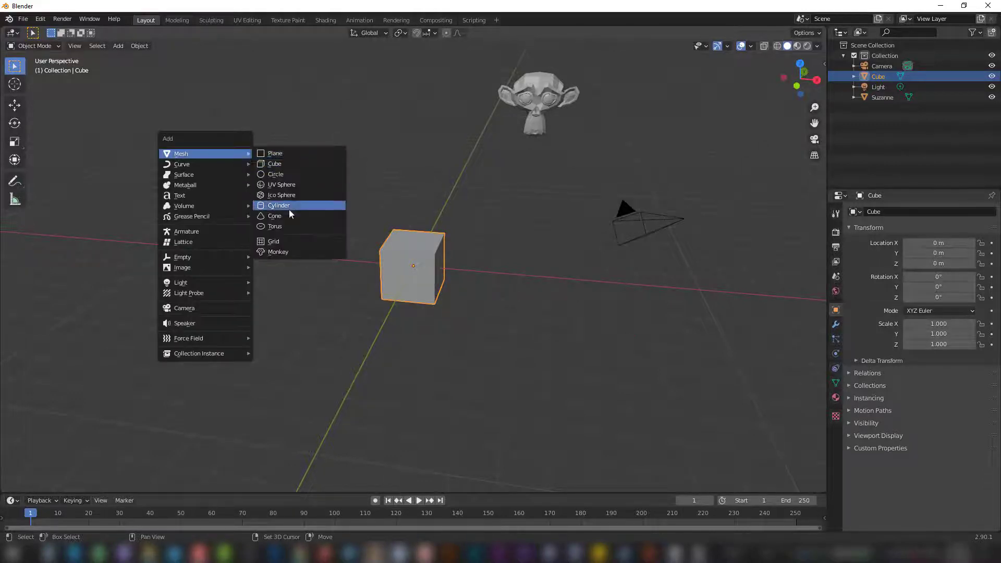
pyautogui.click(289, 215)
pyautogui.moveTo(290, 215); pyautogui.dragTo(212, 271, button='middle')
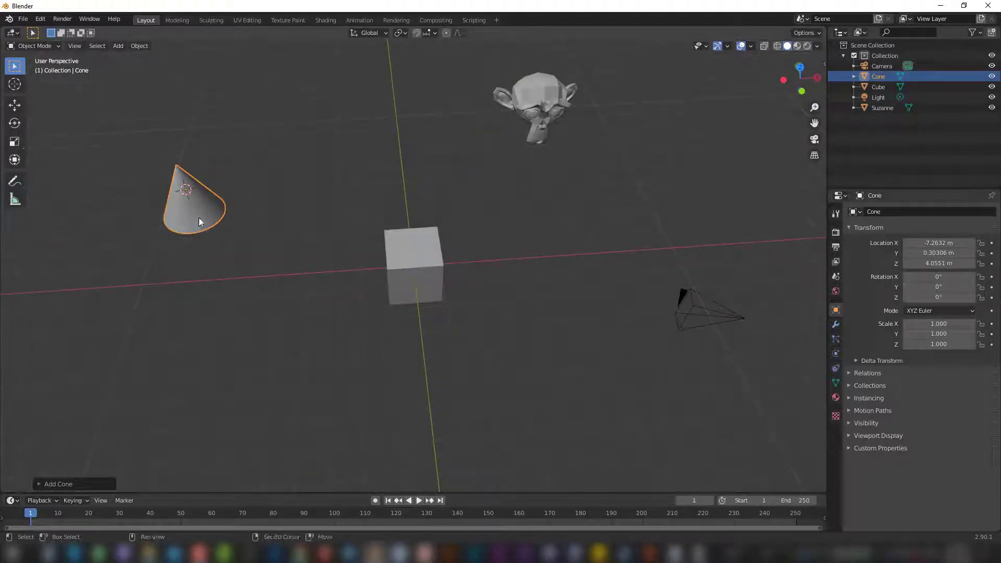
pyautogui.keyDown('shift'); pyautogui.click(390, 240); pyautogui.keyUp('shift')
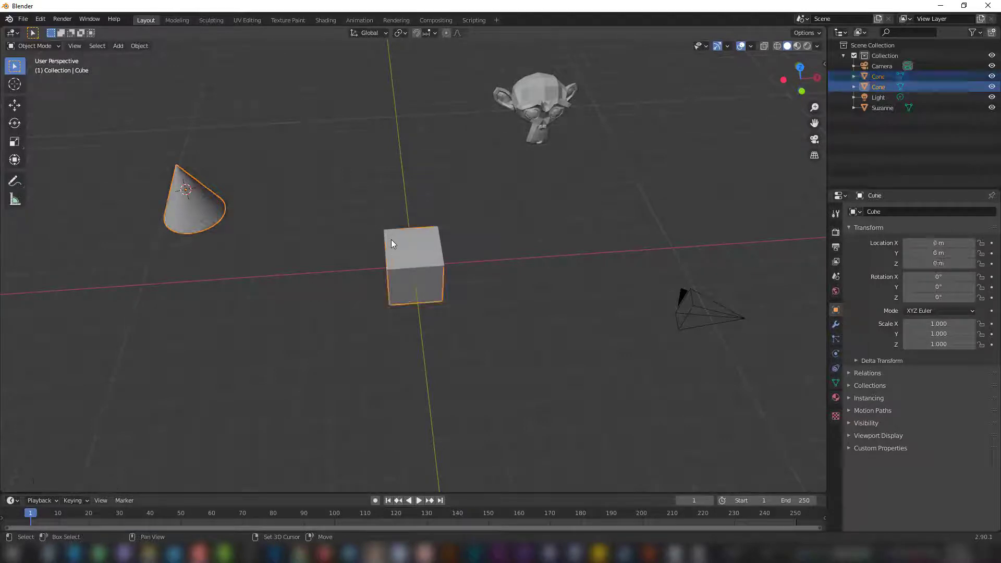
# Step: Add Suzanne to the cone and cube selection and set the 3D cursor above the cube
pyautogui.keyDown('shift'); pyautogui.click(536, 92); pyautogui.keyUp('shift')
pyautogui.moveTo(603, 244)
pyautogui.mouseDown(button='middle')
pyautogui.moveTo(386, 200)
pyautogui.moveTo(472, 245)
pyautogui.moveTo(595, 223)
pyautogui.moveTo(535, 192)
pyautogui.mouseUp(button='middle')
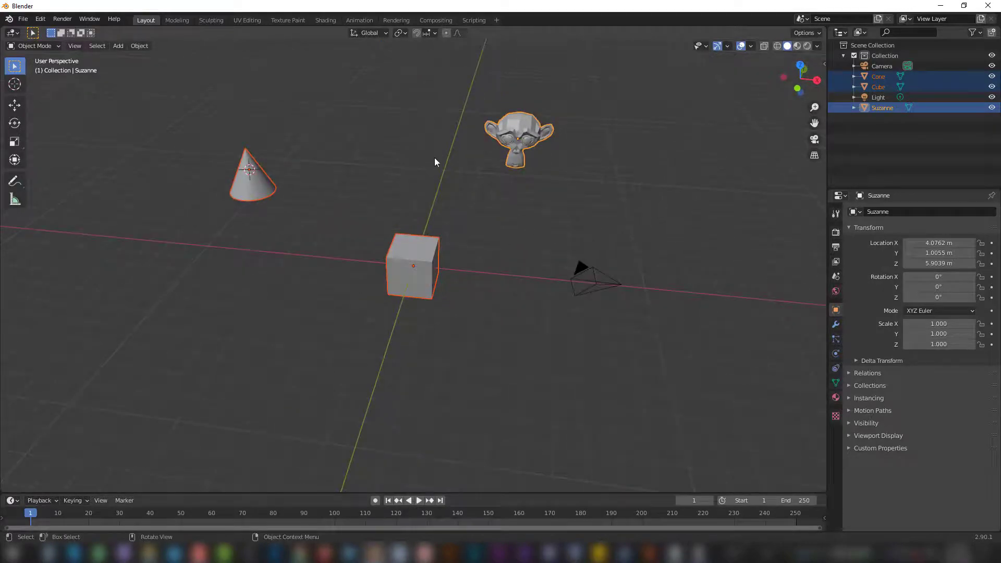
pyautogui.moveTo(435, 161); pyautogui.dragTo(460, 166, button='middle')
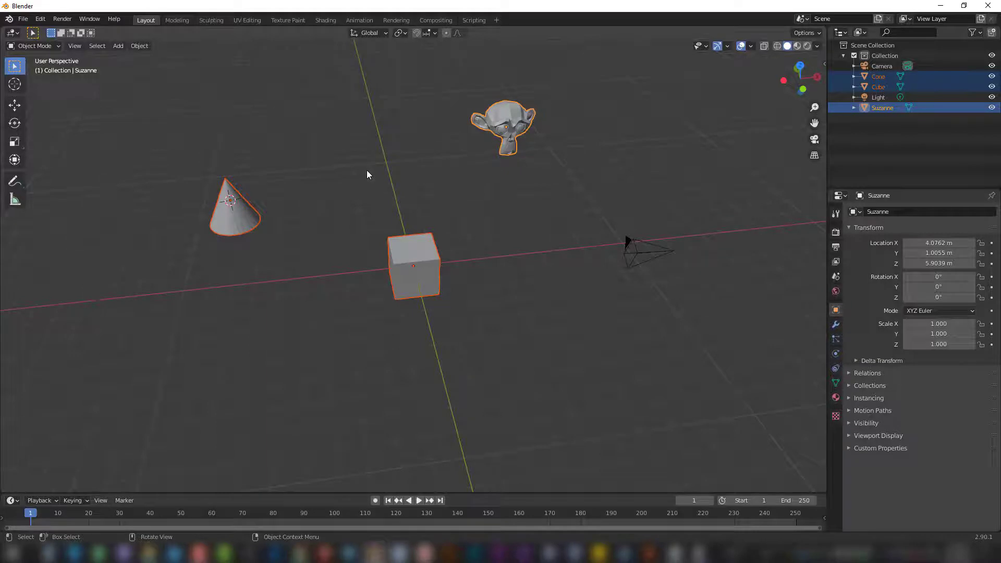
pyautogui.keyDown('shift'); pyautogui.rightClick(373, 155); pyautogui.keyUp('shift')
pyautogui.moveTo(373, 155)
pyautogui.mouseDown(button='middle')
pyautogui.moveTo(429, 180)
pyautogui.moveTo(411, 187)
pyautogui.mouseUp(button='middle')
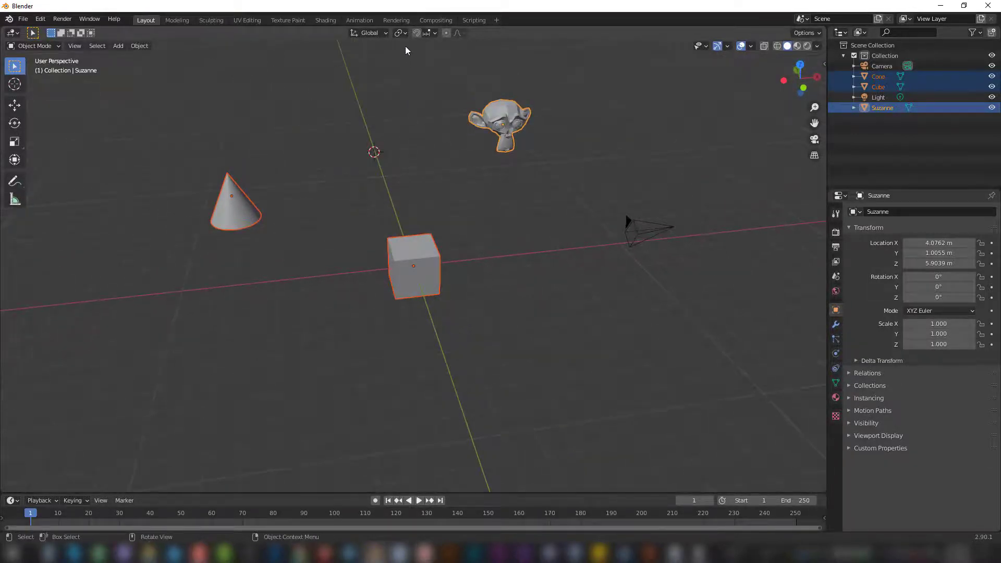
# Step: Set the Transform Pivot Point to 3D Cursor, after testing a rotation and cancelling it
pyautogui.click(402, 33)
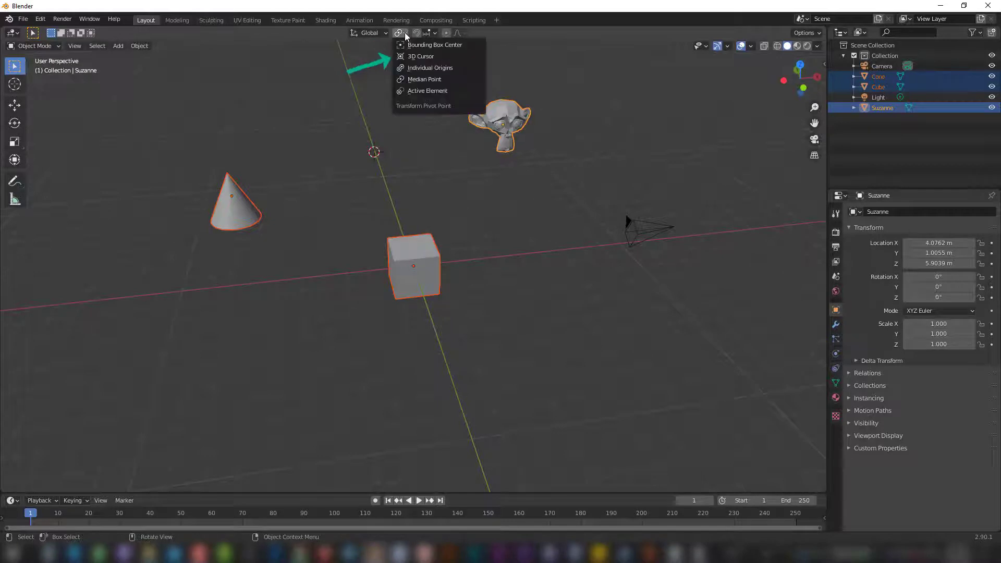
pyautogui.click(420, 55)
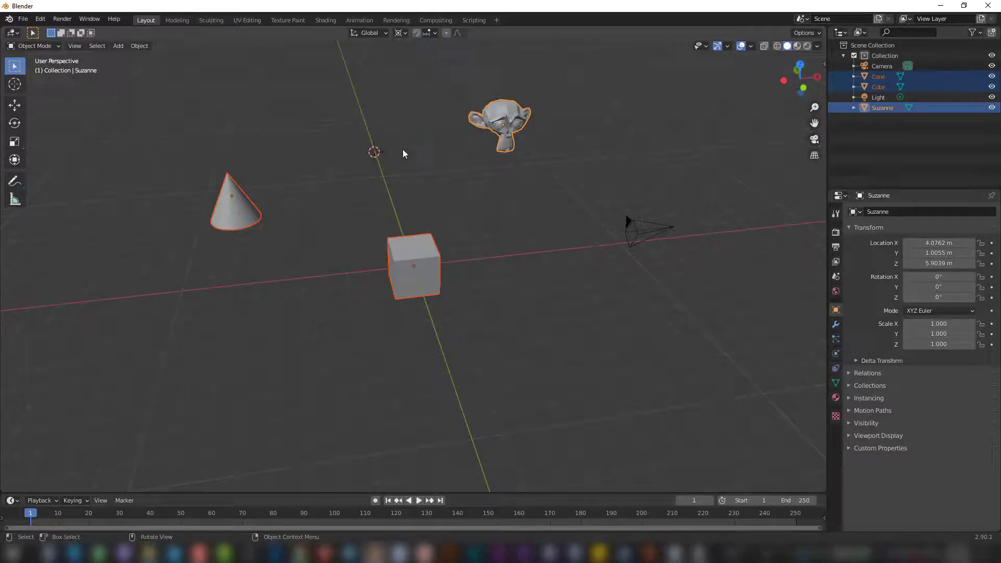
pyautogui.press('r')
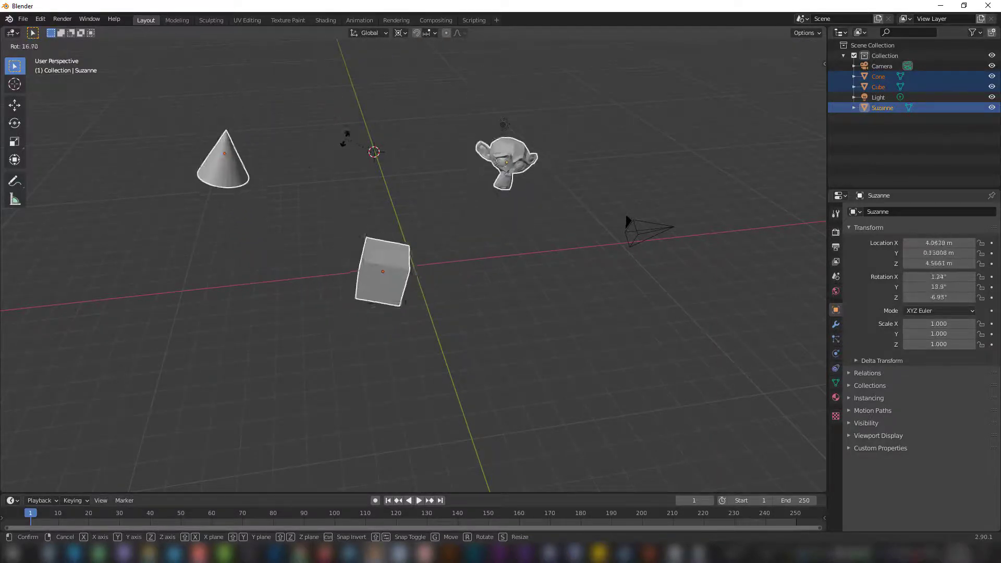
pyautogui.press('Escape')
pyautogui.click(399, 33)
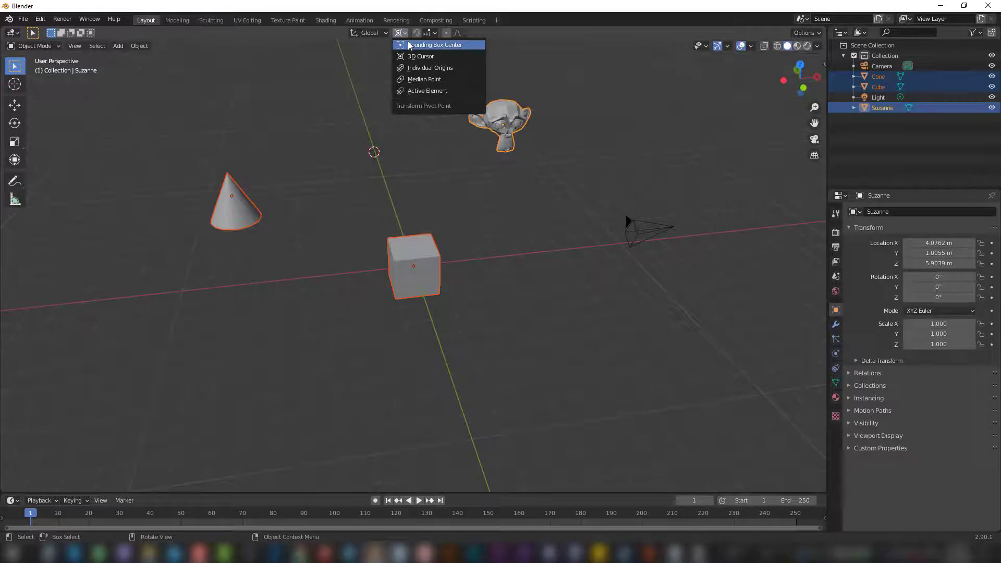
pyautogui.click(409, 45)
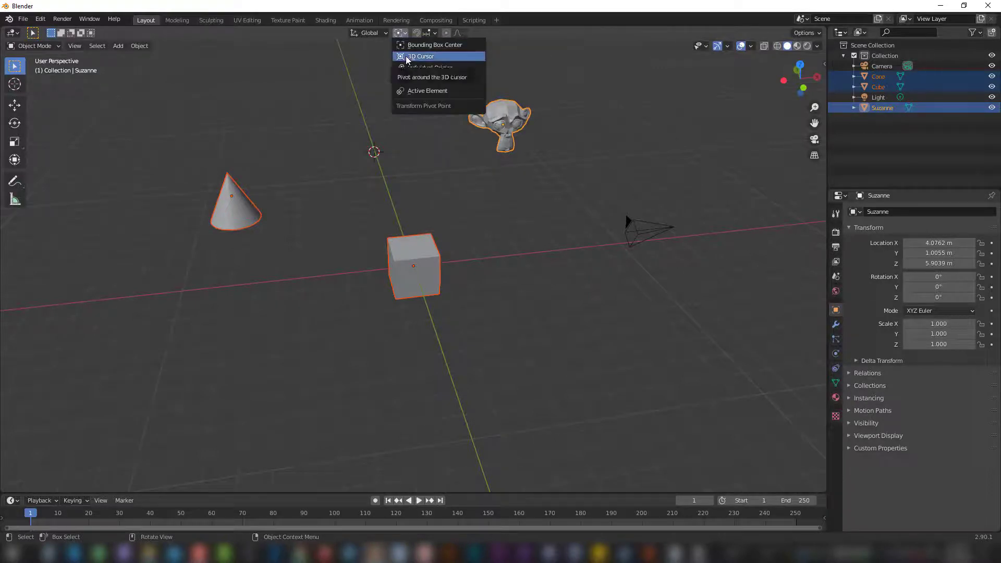
pyautogui.click(407, 57)
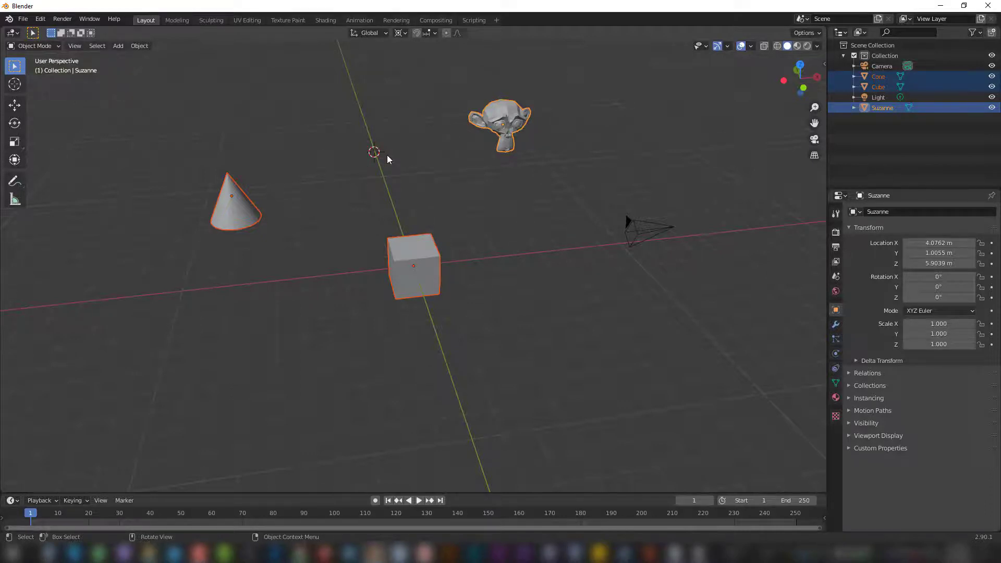
# Step: Snap the cone, cube and Suzanne onto the 3D cursor with Selection to Cursor
pyautogui.hotkey('shift', 's')
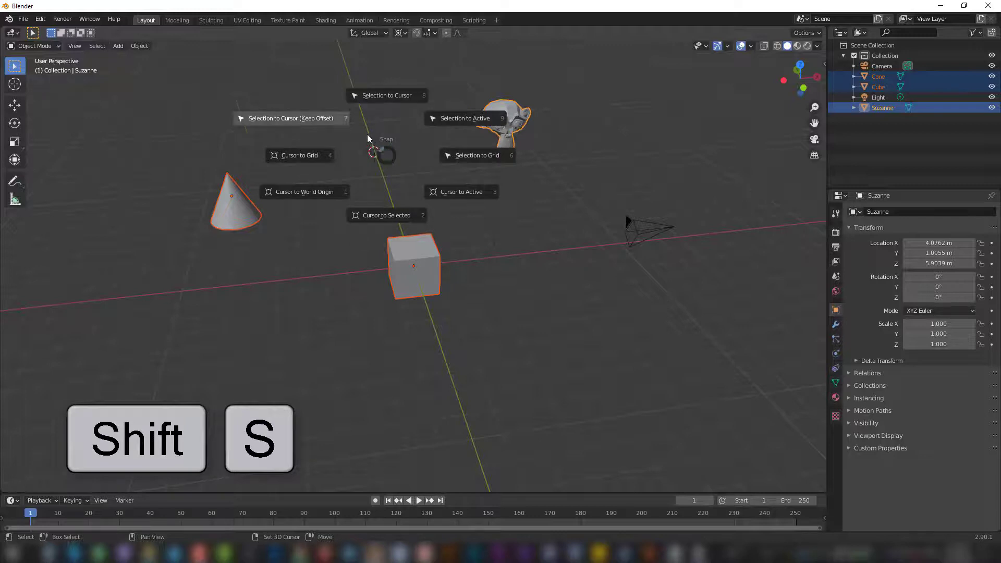
pyautogui.click(387, 95)
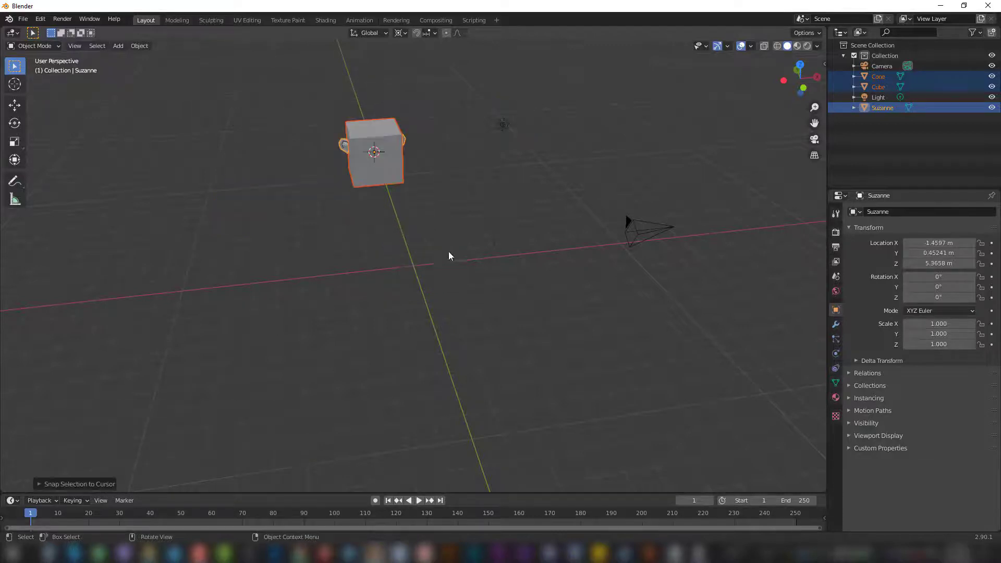
pyautogui.moveTo(448, 255); pyautogui.dragTo(418, 253, button='middle')
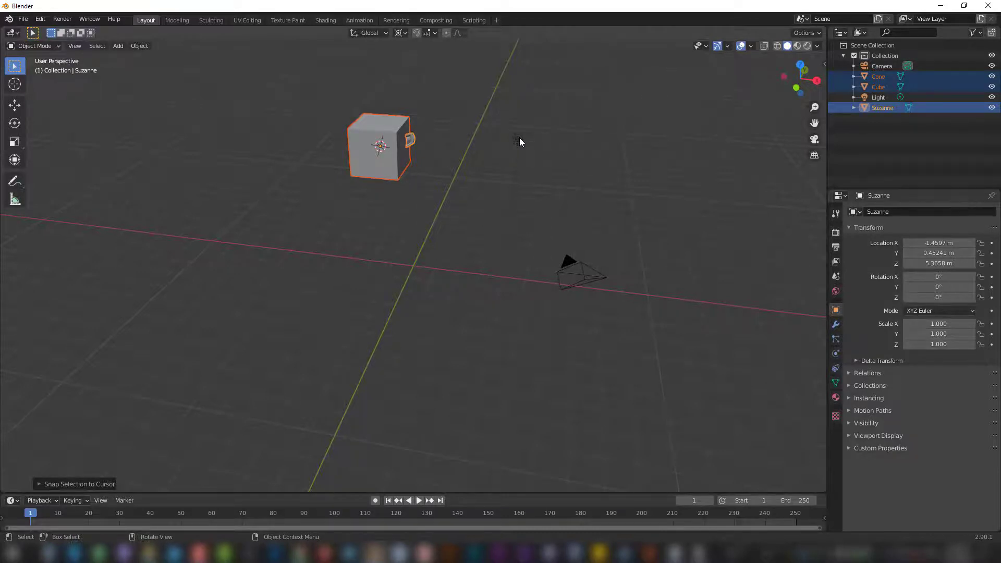
# Step: Move the 3D cursor onto the light and box-select the stacked cone, cube and Suzanne
pyautogui.click(519, 141)
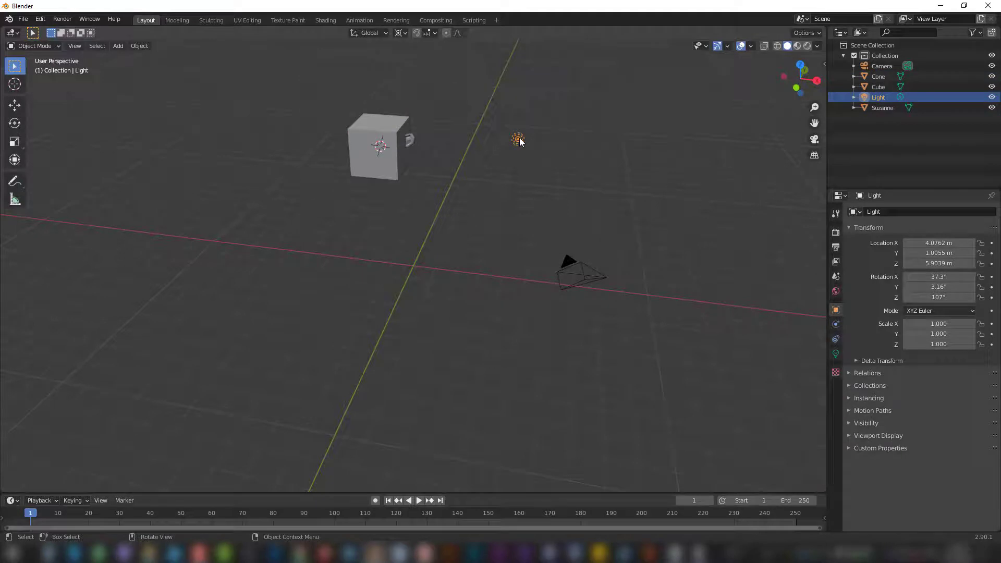
pyautogui.hotkey('shift', 's')
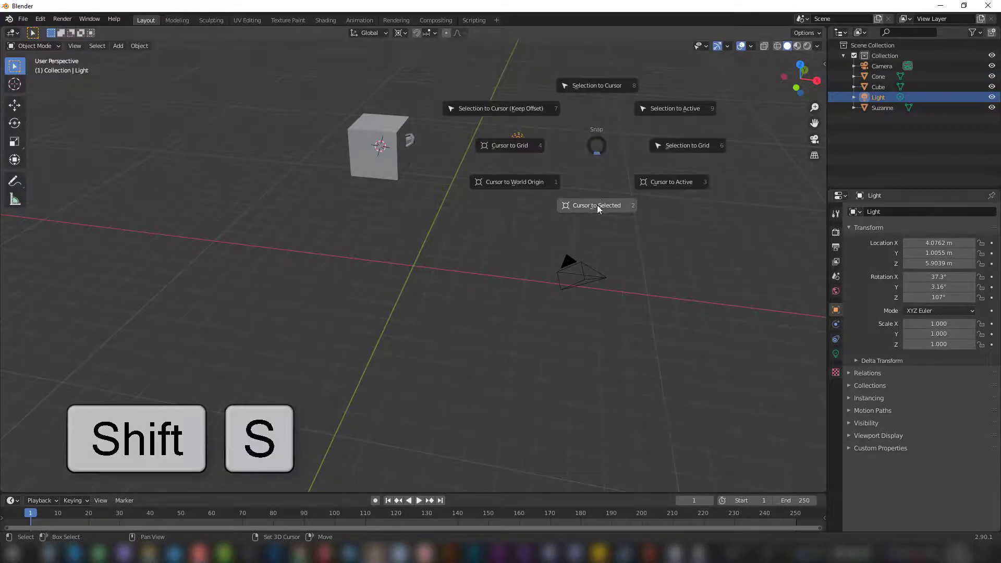
pyautogui.click(597, 206)
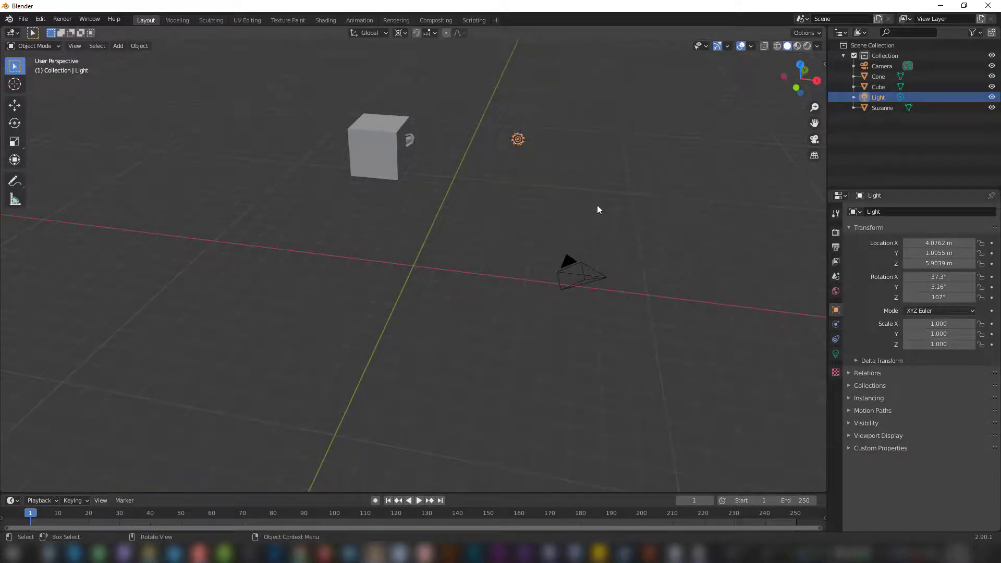
pyautogui.press('shift')
pyautogui.moveTo(295, 77); pyautogui.dragTo(426, 190)
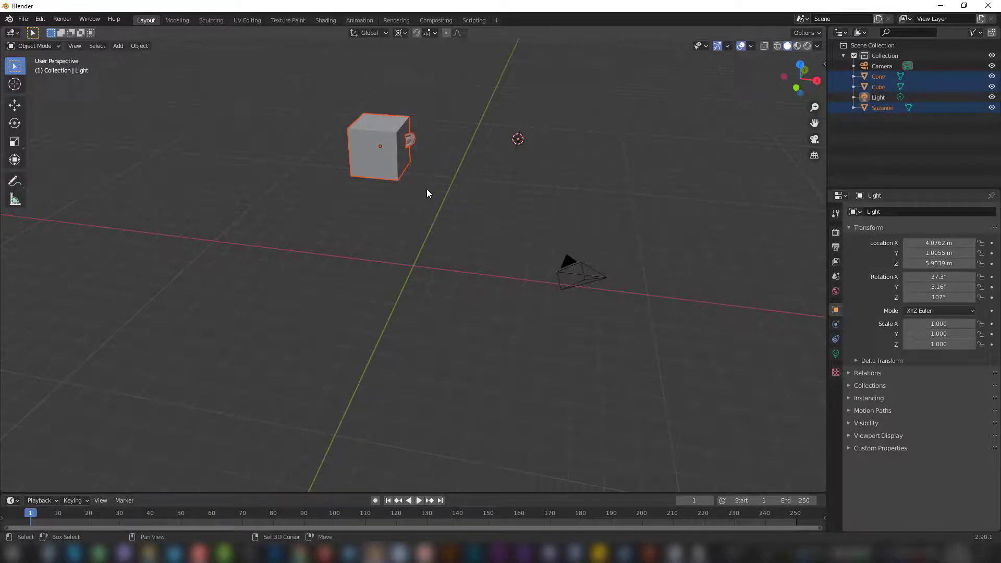
# Step: Snap the stacked objects onto the cursor at the light, deselect, and set pivot to Bounding Box Center
pyautogui.hotkey('shift', 's')
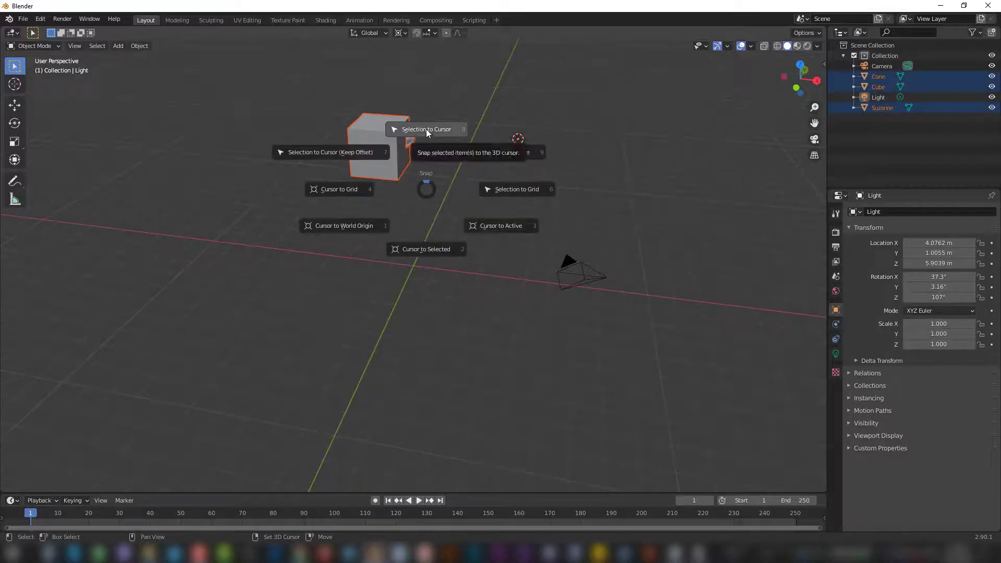
pyautogui.click(426, 129)
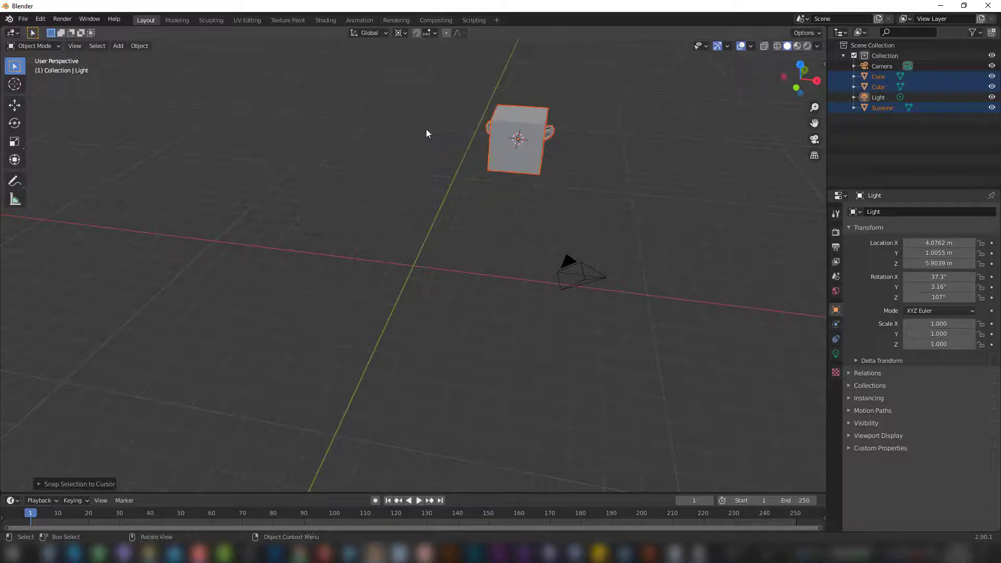
pyautogui.click(471, 190)
pyautogui.click(400, 33)
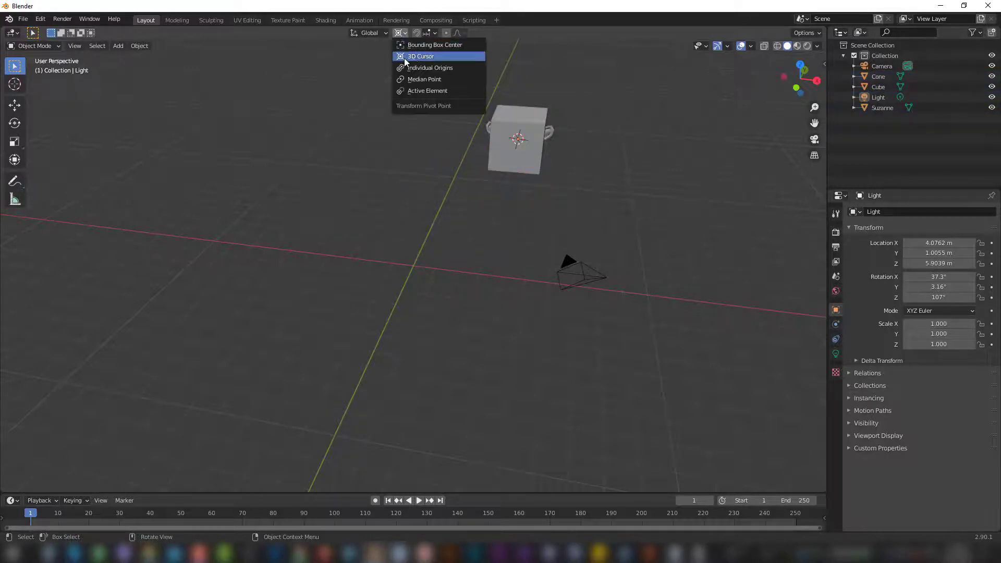
pyautogui.click(424, 45)
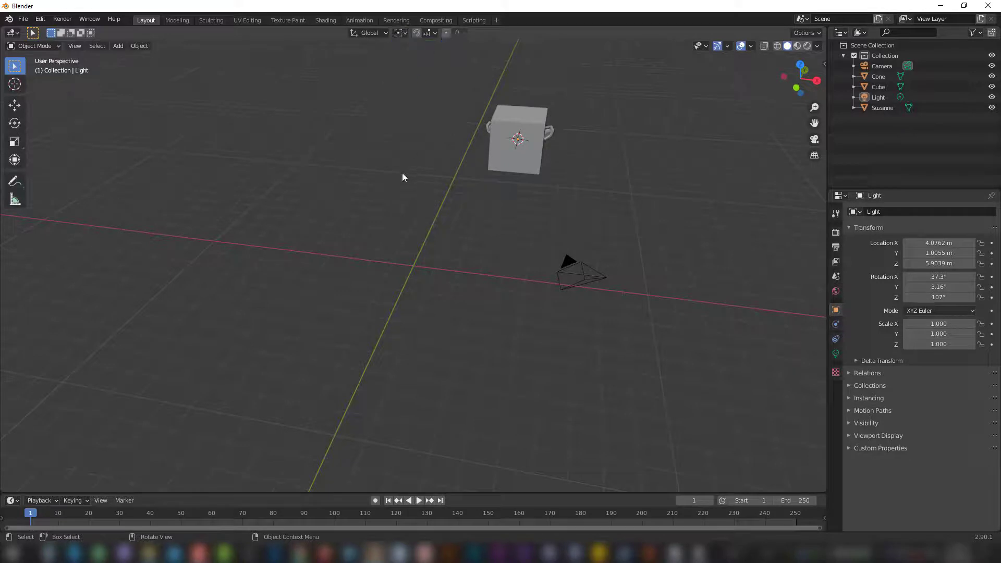
# Step: Select all and undo twice with Ctrl+Z to separate the objects again
pyautogui.hotkey('shift', 's')
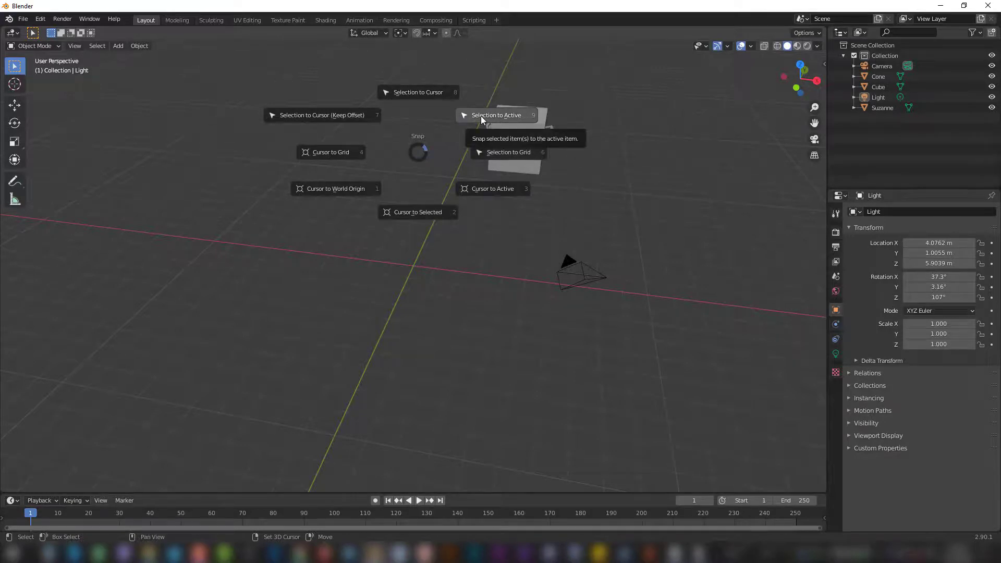
pyautogui.press('Escape')
pyautogui.moveTo(477, 234); pyautogui.dragTo(455, 243, button='middle')
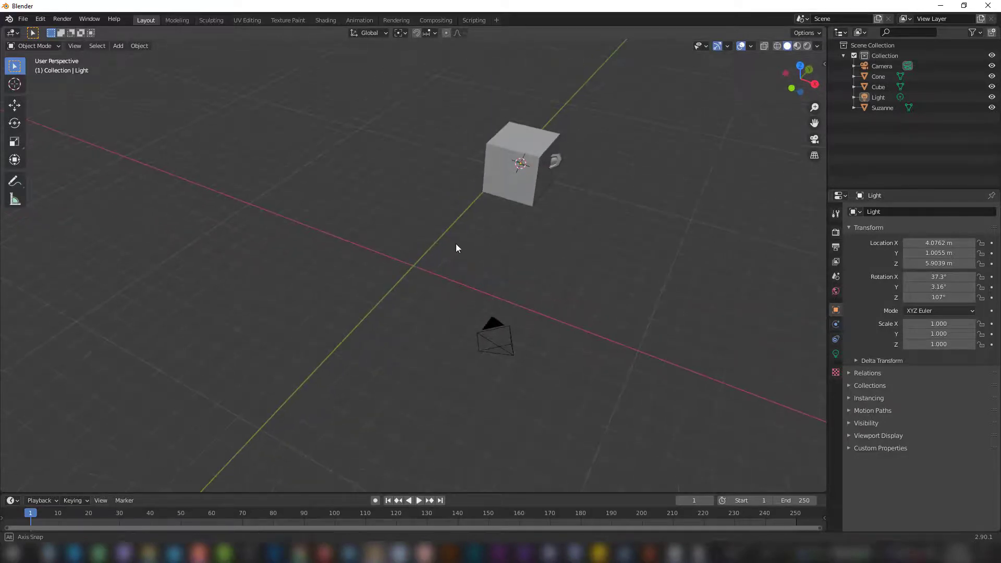
pyautogui.press('a')
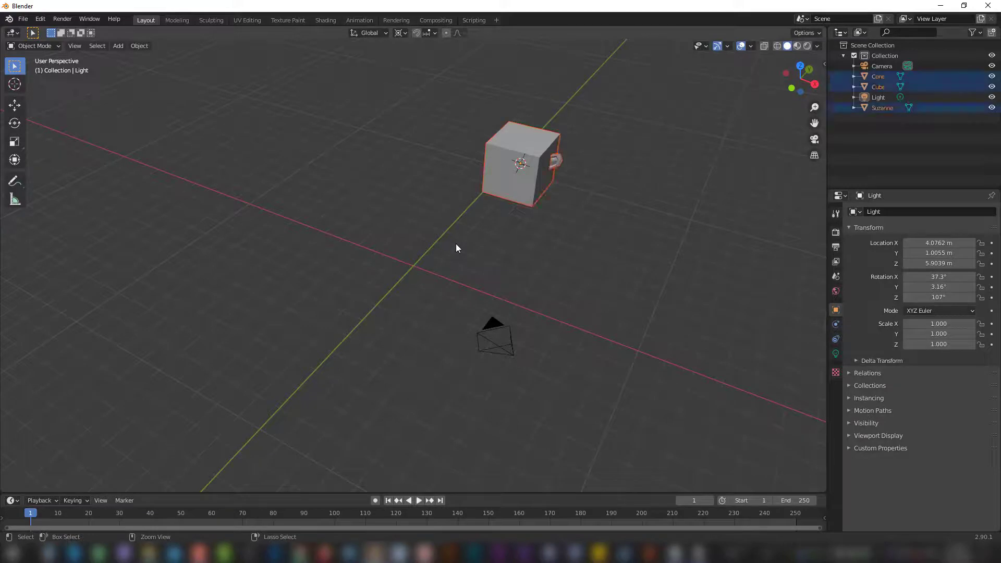
pyautogui.hotkey('ctrl', 'z')
pyautogui.hotkey('ctrl', 'z')
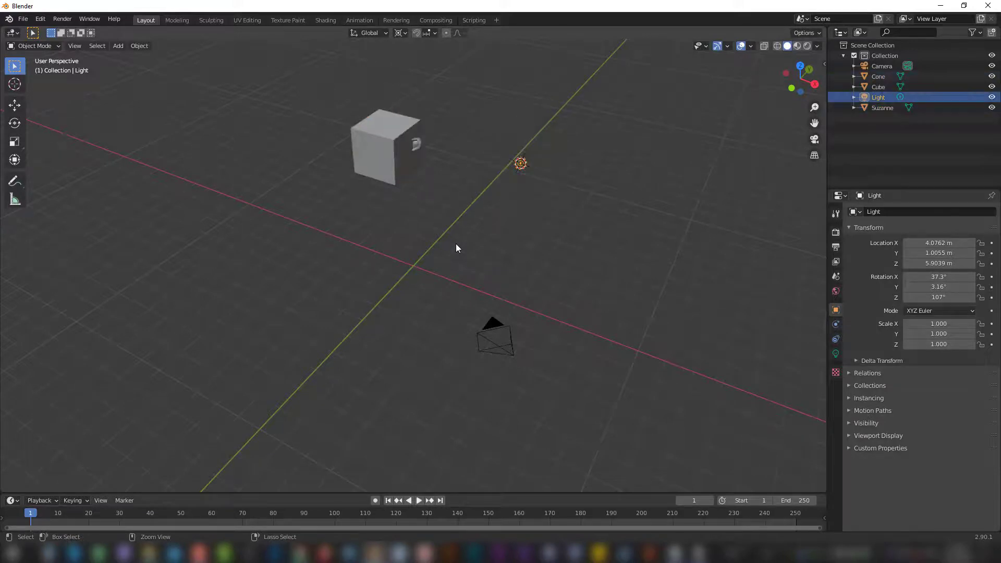
pyautogui.hotkey('ctrl', 'z')
pyautogui.hotkey('ctrl', 'z')
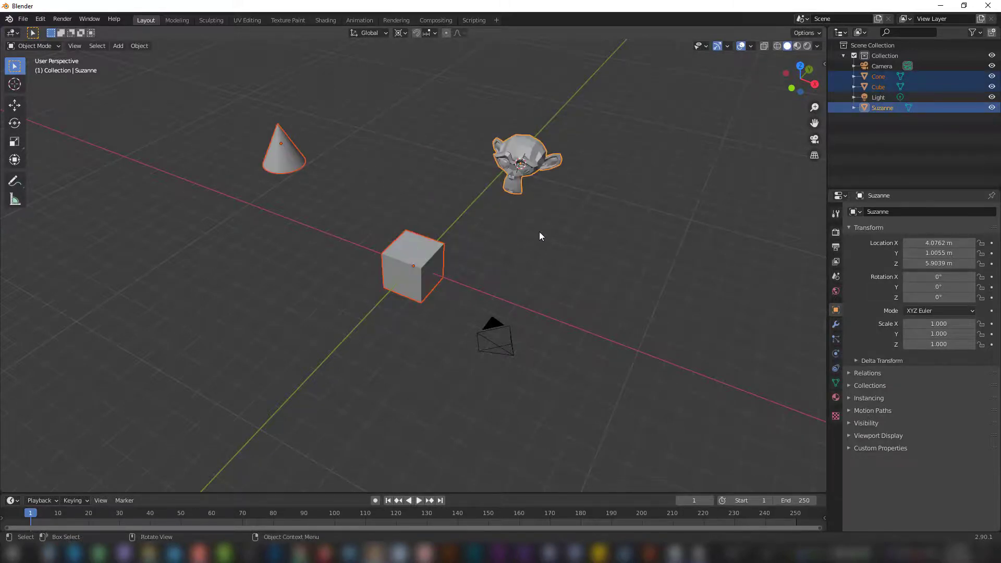
# Step: Clear the selection and Shift+right-click to place the 3D cursor at floor spots
pyautogui.click(544, 247)
pyautogui.moveTo(549, 259)
pyautogui.mouseDown(button='middle')
pyautogui.moveTo(595, 253)
pyautogui.moveTo(582, 241)
pyautogui.mouseUp(button='middle')
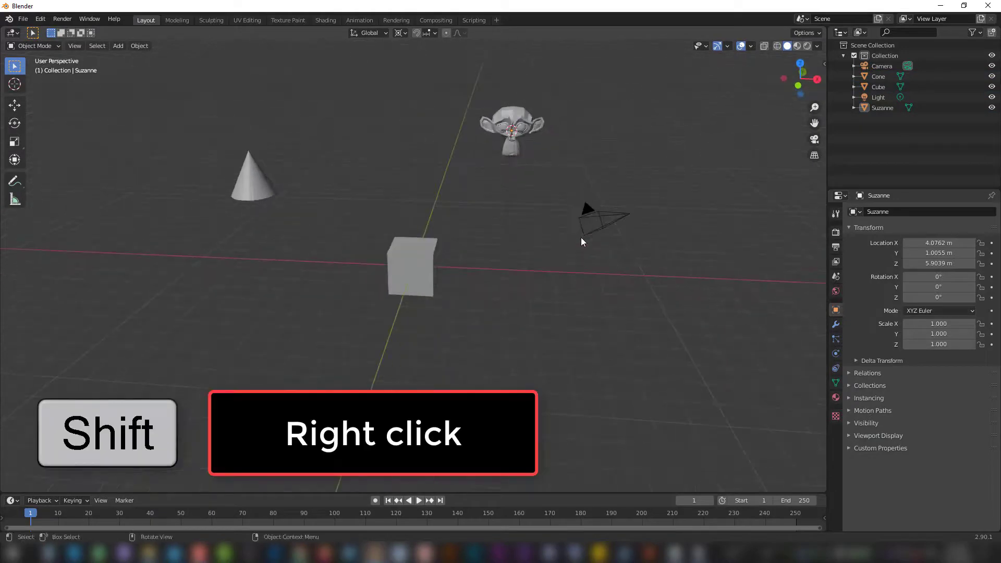
pyautogui.keyDown('shift'); pyautogui.rightClick(350, 120); pyautogui.keyUp('shift')
pyautogui.keyDown('shift'); pyautogui.moveTo(645, 149); pyautogui.dragTo(598, 310, button='right'); pyautogui.keyUp('shift')
pyautogui.keyDown('shift'); pyautogui.moveTo(338, 337); pyautogui.dragTo(287, 309, button='right'); pyautogui.keyUp('shift')
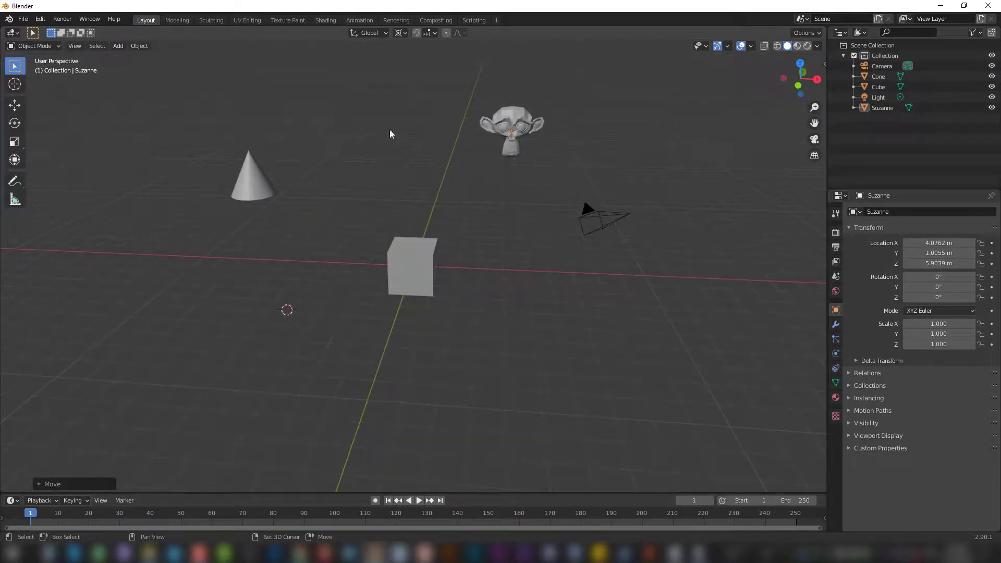
pyautogui.keyDown('shift'); pyautogui.rightClick(561, 297); pyautogui.keyUp('shift')
# Step: Select Suzanne and snap the 3D cursor to its centre with Cursor to Selected
pyautogui.click(511, 129)
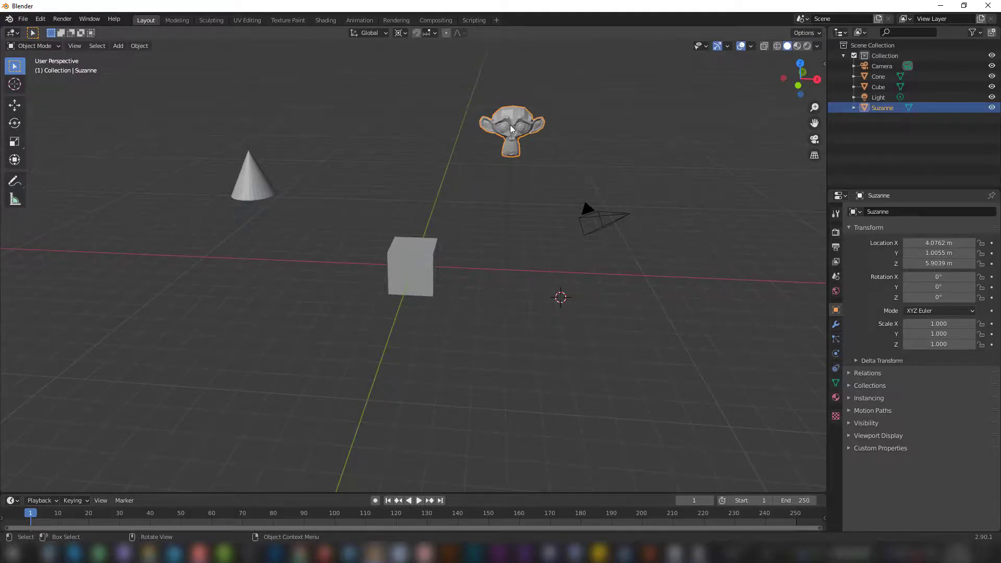
pyautogui.hotkey('shift', 's')
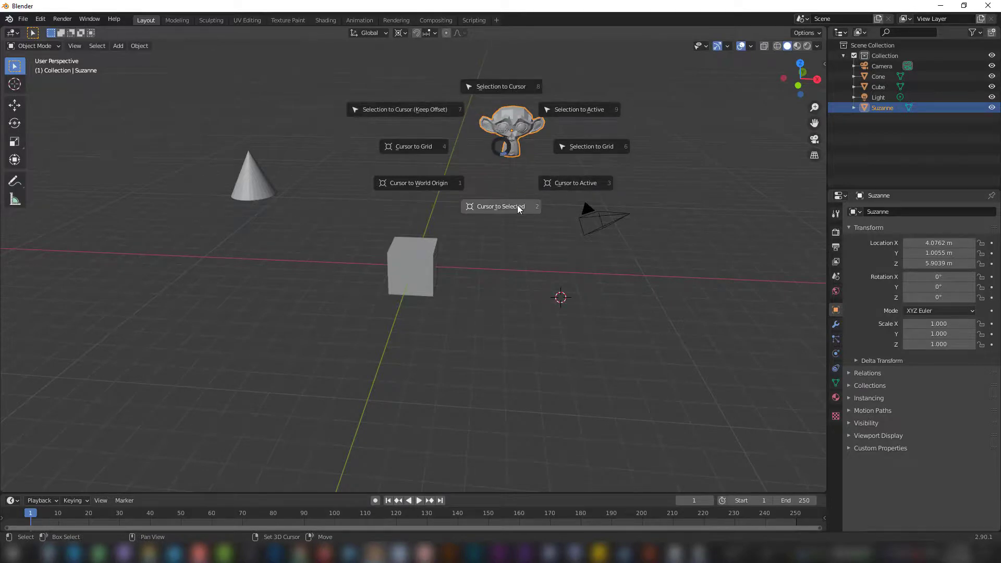
pyautogui.click(500, 206)
pyautogui.moveTo(516, 222)
pyautogui.mouseDown(button='middle')
pyautogui.moveTo(453, 223)
pyautogui.moveTo(589, 237)
pyautogui.mouseUp(button='middle')
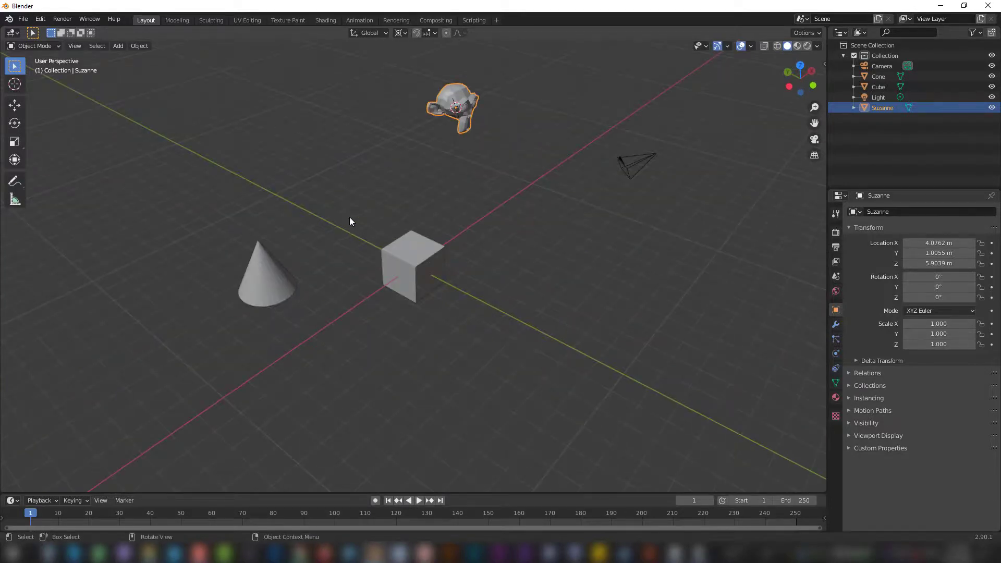
pyautogui.moveTo(350, 219); pyautogui.dragTo(248, 243, button='middle')
# Step: Select the cone and cube and snap them to the cursor at 4.0762, 1.0055, 5.9039 m
pyautogui.click(246, 242)
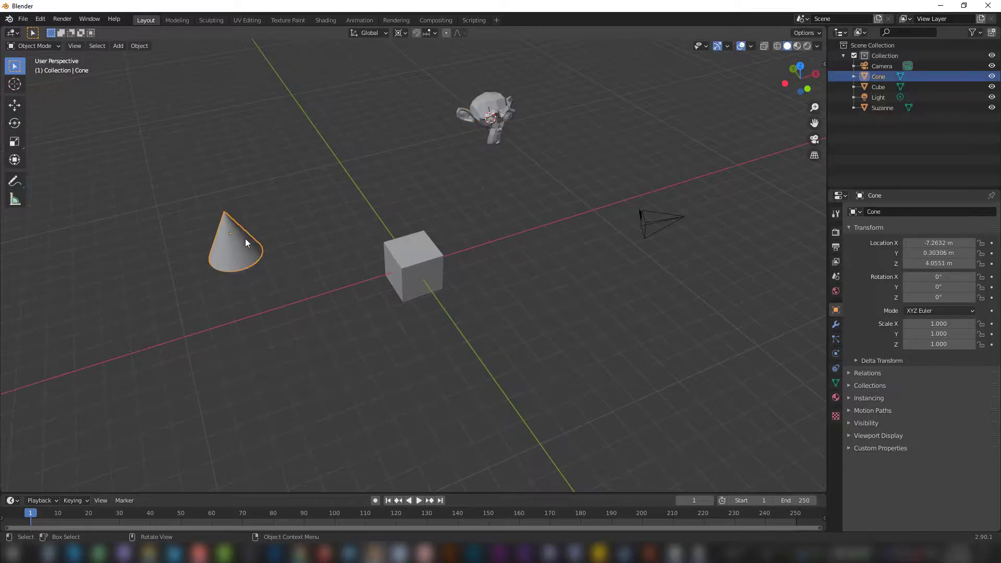
pyautogui.keyDown('shift'); pyautogui.click(422, 260); pyautogui.keyUp('shift')
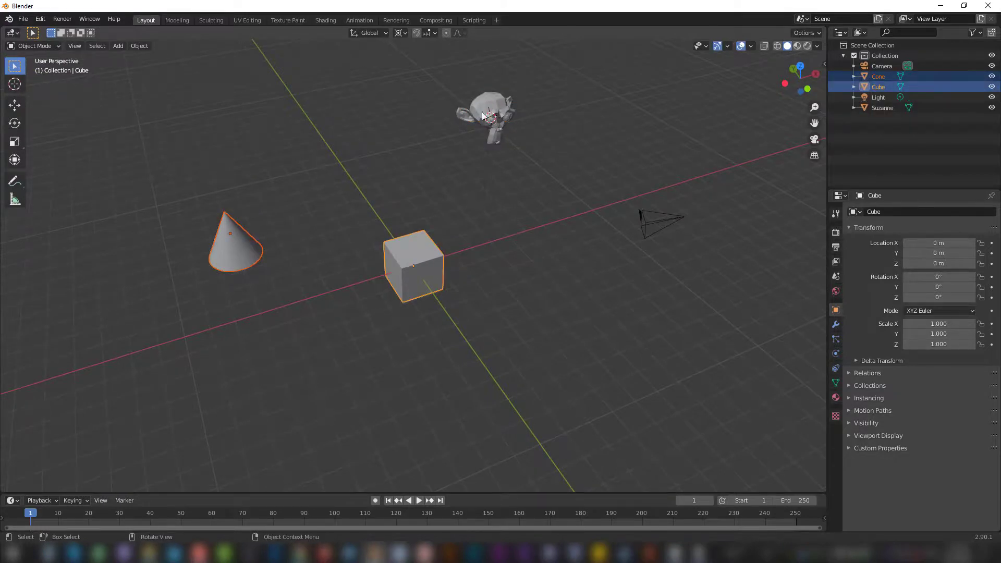
pyautogui.hotkey('shift', 's')
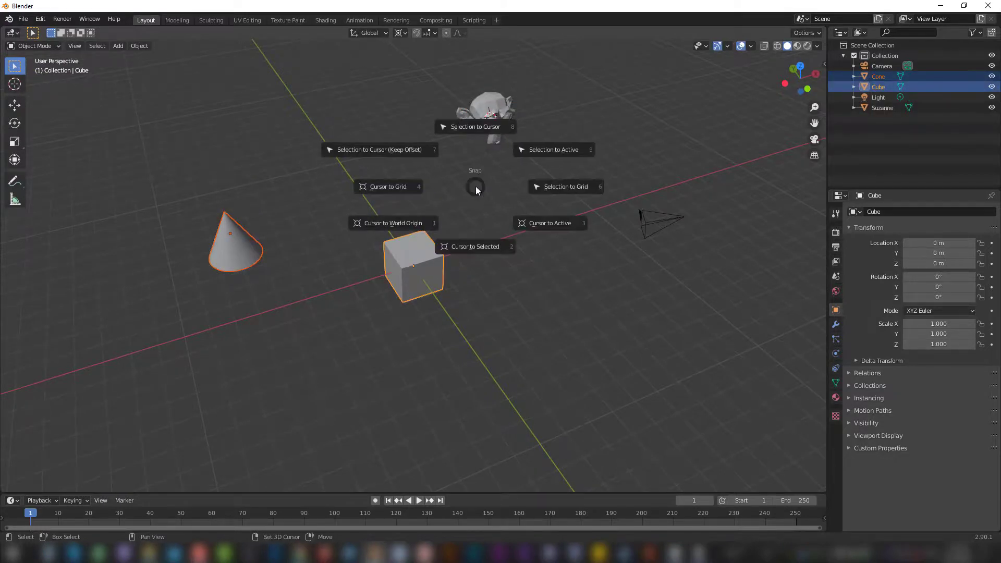
pyautogui.click(477, 127)
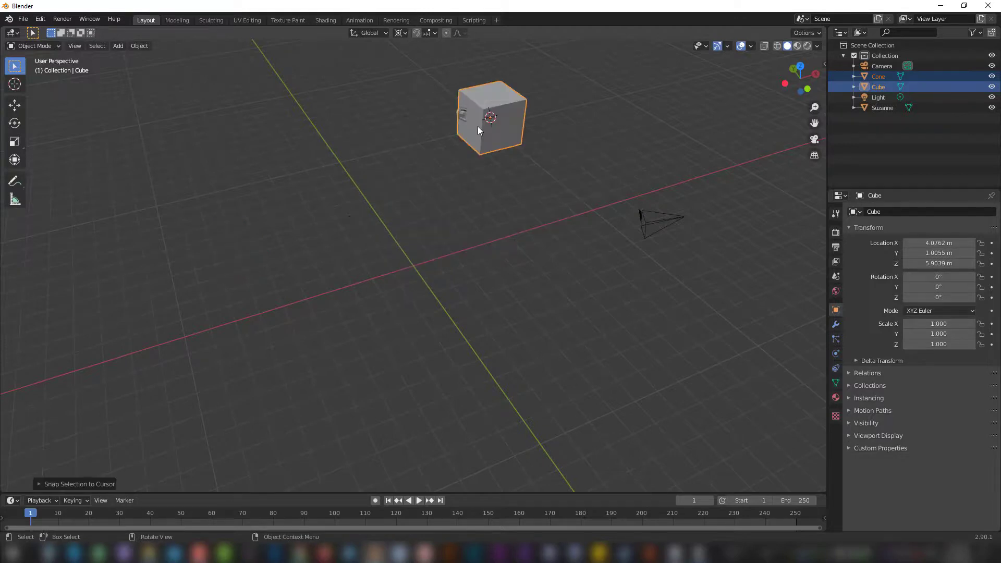
pyautogui.moveTo(504, 214)
pyautogui.mouseDown(button='middle')
pyautogui.moveTo(501, 240)
pyautogui.moveTo(465, 229)
pyautogui.moveTo(476, 212)
pyautogui.moveTo(502, 230)
pyautogui.moveTo(482, 169)
pyautogui.mouseUp(button='middle')
pyautogui.scroll(3, 483, 172)
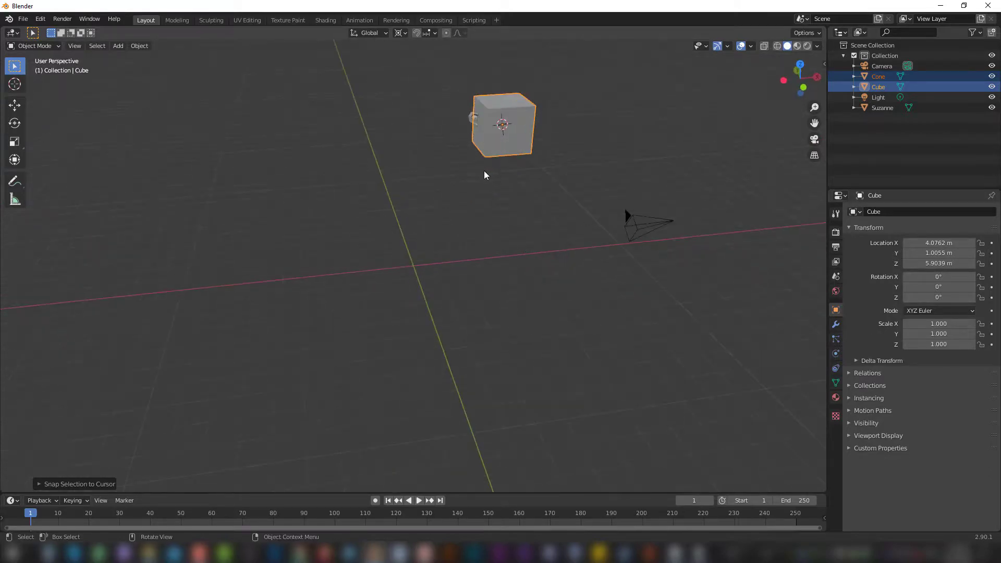
pyautogui.scroll(-2, 485, 177)
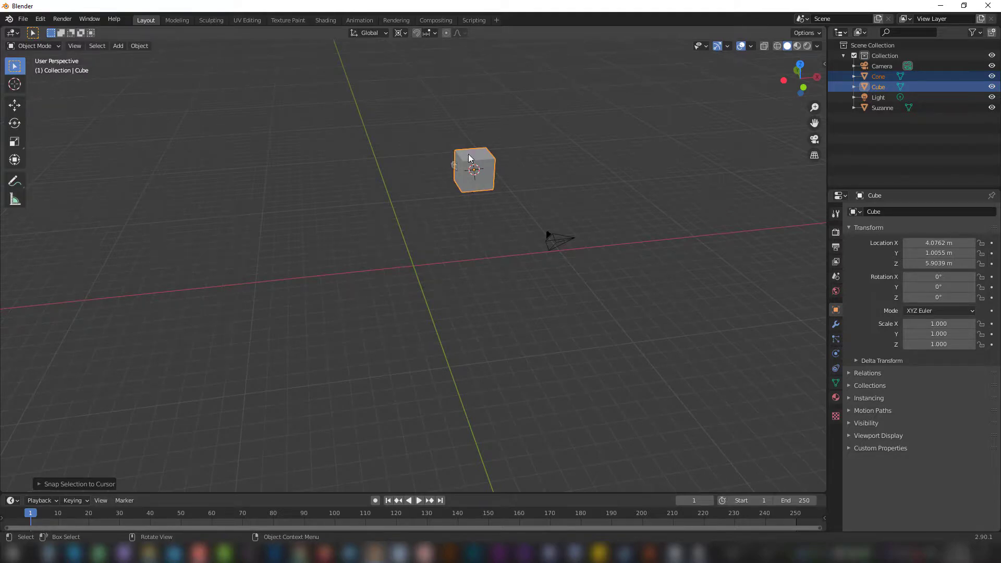
# Step: Set the Transform Pivot Point to Bounding Box Center and deselect the cube and cone
pyautogui.click(405, 35)
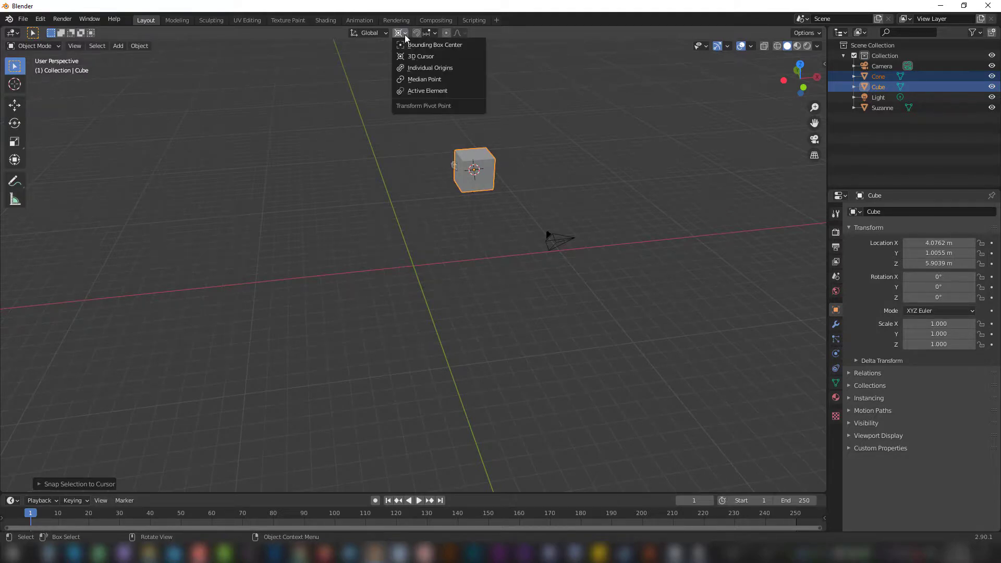
pyautogui.click(430, 45)
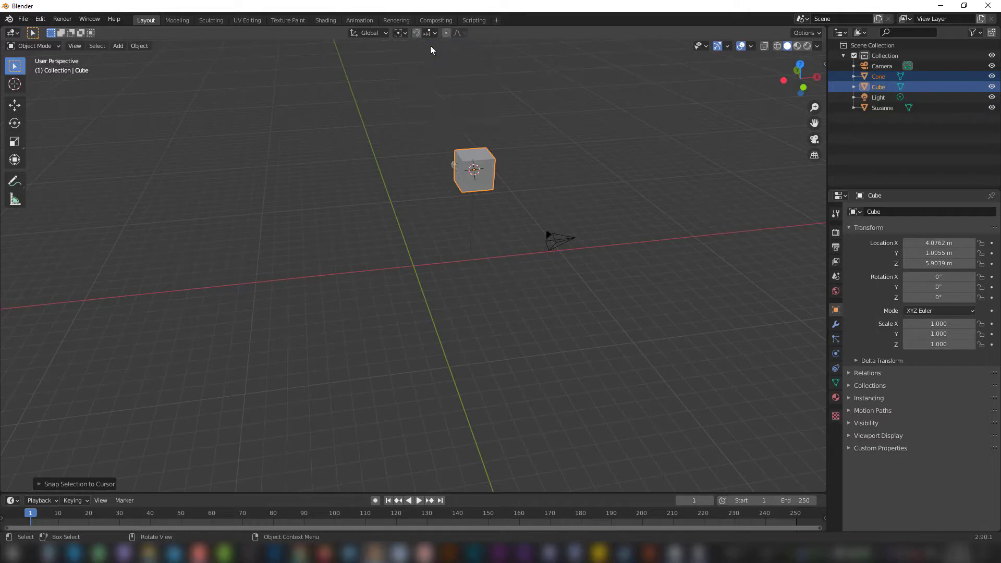
pyautogui.click(399, 174)
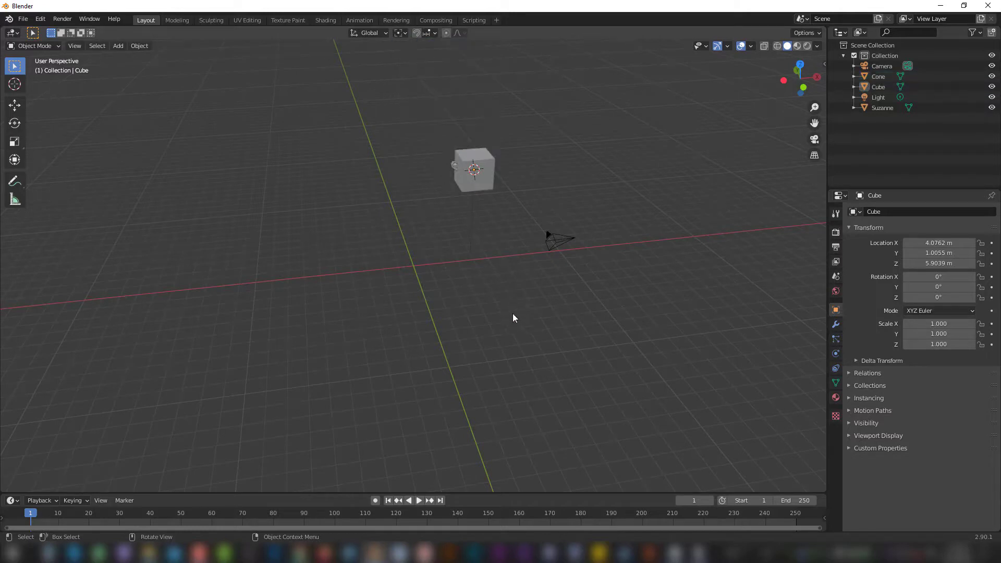